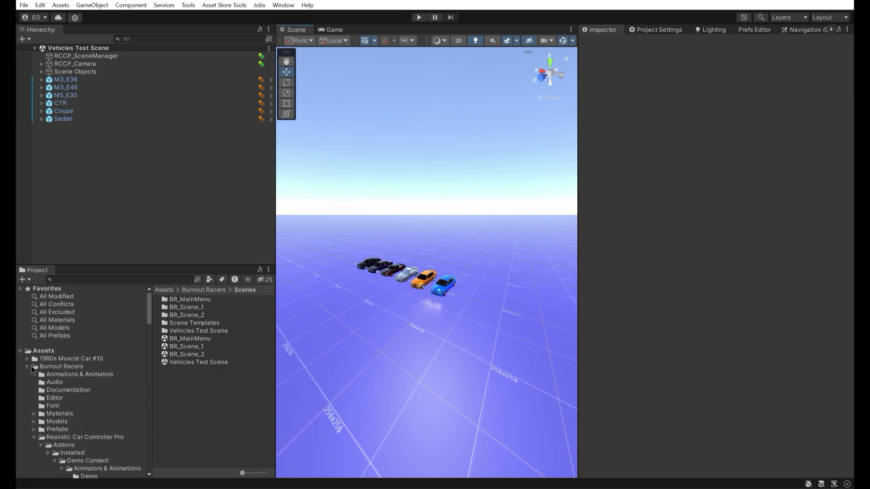
# Step: Place the 1960sMuscleCar10 prefab from the 1960s Muscle Car #10 Prefabs folder into the scene near the other vehicles
pyautogui.click(33, 367)
pyautogui.click(130, 360)
pyautogui.doubleClick(181, 331)
pyautogui.moveTo(193, 299); pyautogui.dragTo(446, 334)
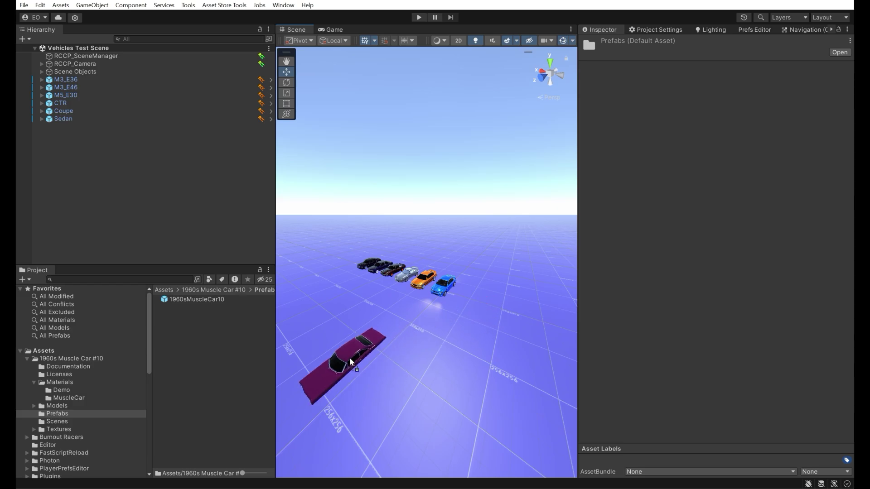
pyautogui.moveTo(350, 361); pyautogui.dragTo(351, 363)
pyautogui.press('f')
pyautogui.moveTo(426, 225); pyautogui.dragTo(426, 176)
pyautogui.moveTo(427, 176); pyautogui.dragTo(449, 286, button='right')
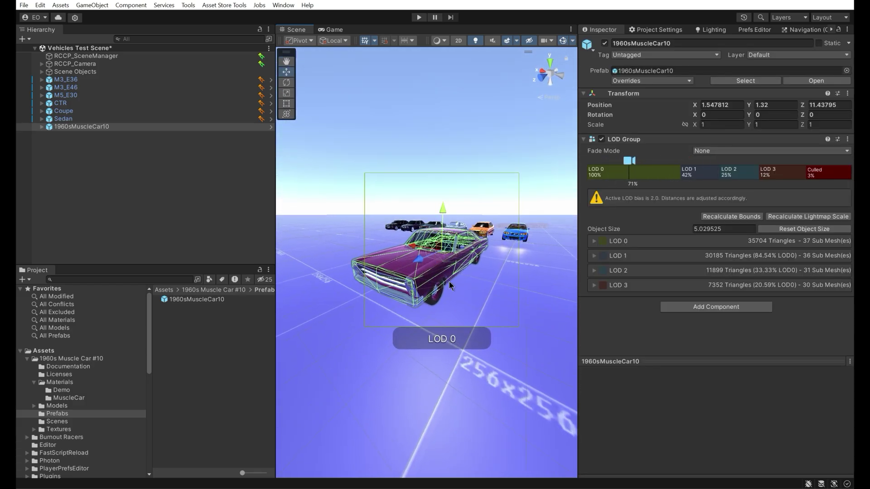
# Step: Examine the muscle car's child objects and its individual wheel meshes in the scene
pyautogui.click(43, 128)
pyautogui.press('d')
pyautogui.moveTo(408, 262); pyautogui.dragTo(372, 268, button='right')
pyautogui.click(350, 290)
pyautogui.moveTo(478, 246); pyautogui.dragTo(482, 246, button='right')
pyautogui.keyDown('alt'); pyautogui.moveTo(483, 247); pyautogui.dragTo(429, 265); pyautogui.keyUp('alt')
pyautogui.click(429, 265)
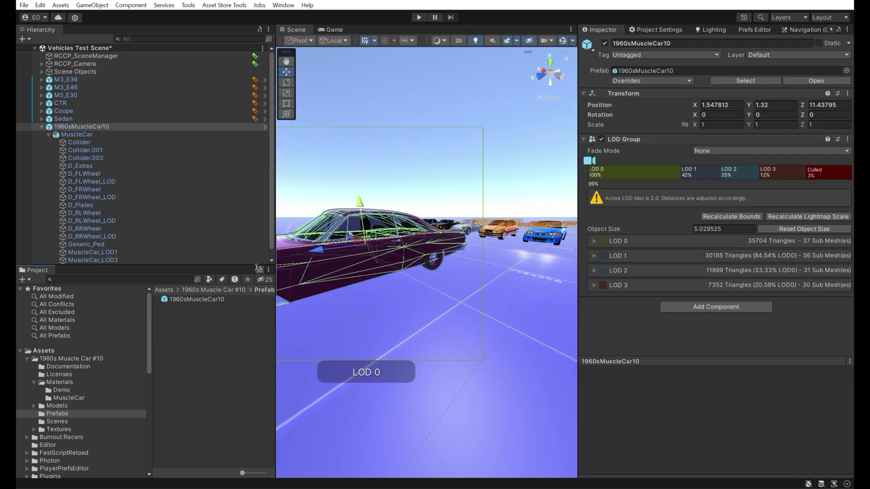
pyautogui.click(431, 269)
pyautogui.press('a')
pyautogui.moveTo(415, 271); pyautogui.dragTo(437, 277, button='right')
pyautogui.click(484, 371)
pyautogui.click(484, 371)
pyautogui.moveTo(483, 371); pyautogui.dragTo(311, 358, button='right')
pyautogui.press('d')
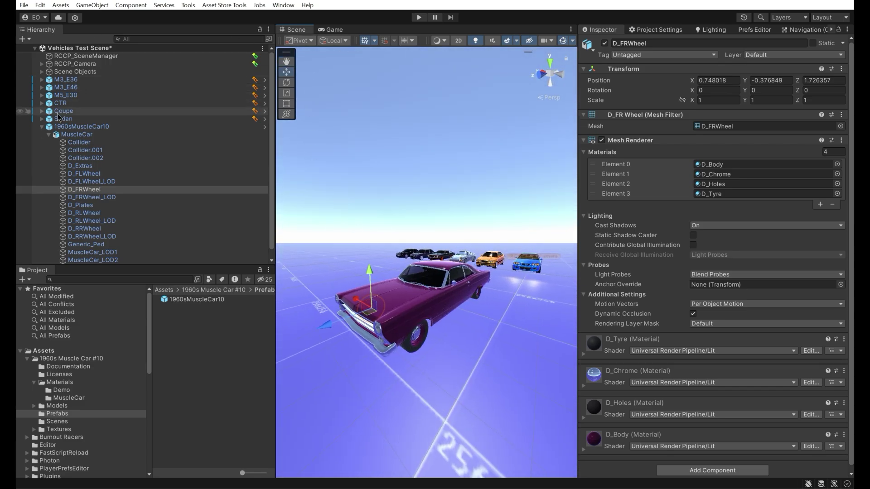
# Step: Launch Realistic Car Controller Pro's Quick Vehicle Setup Wizard with the root 1960sMuscleCar10 object selected
pyautogui.click(63, 127)
pyautogui.click(40, 127)
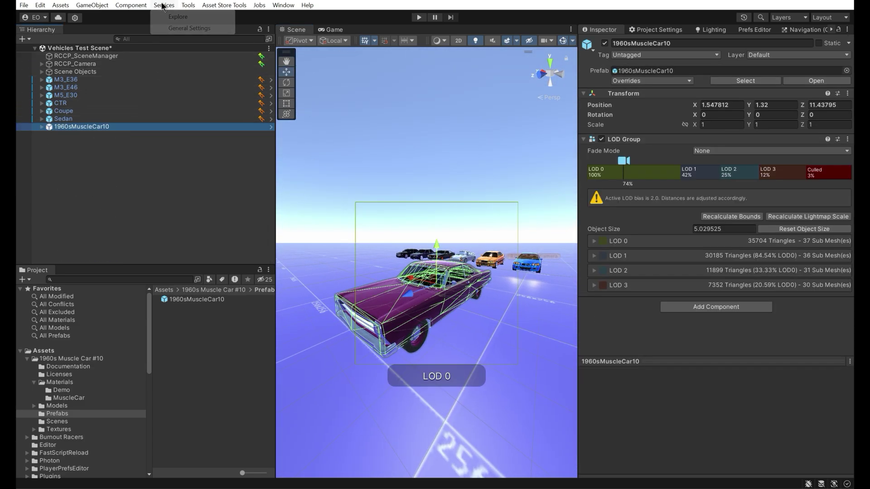
pyautogui.click(187, 5)
pyautogui.moveTo(198, 18)
pyautogui.moveTo(348, 34)
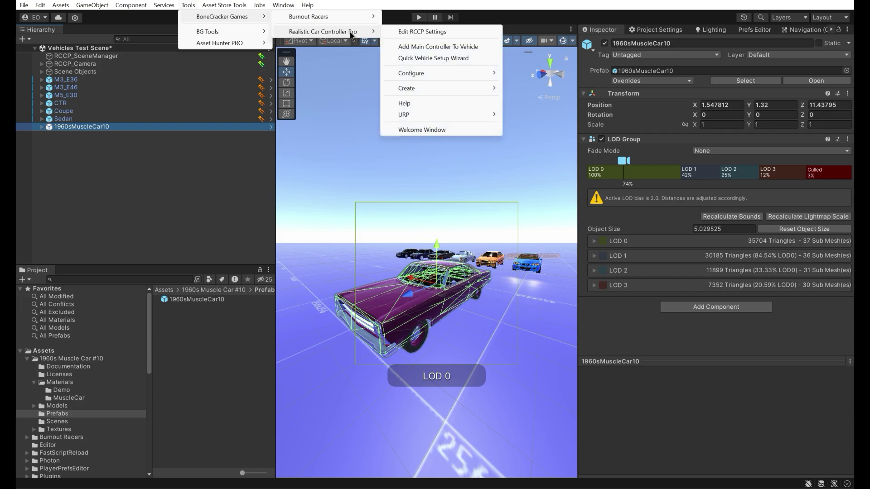
pyautogui.click(458, 59)
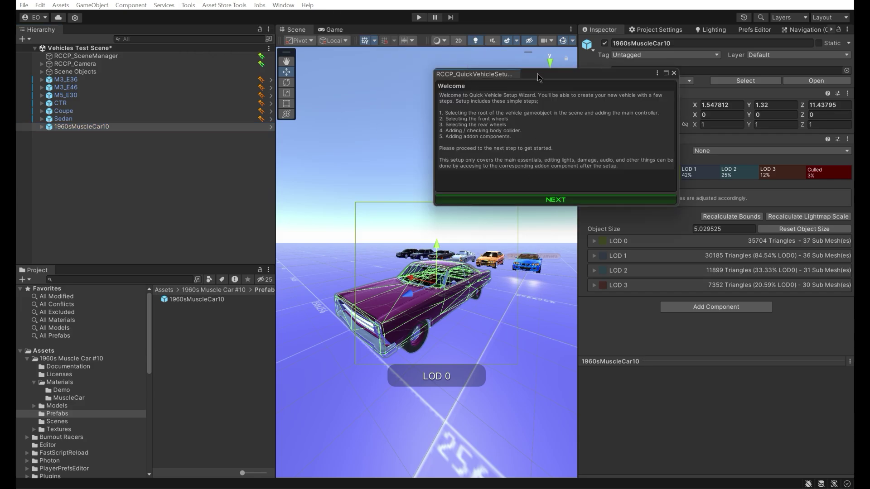
pyautogui.moveTo(538, 78); pyautogui.dragTo(559, 95)
# Step: Confirm 1960sMuscleCar10 as the vehicle root in the wizard and add the main car controller to it
pyautogui.click(592, 218)
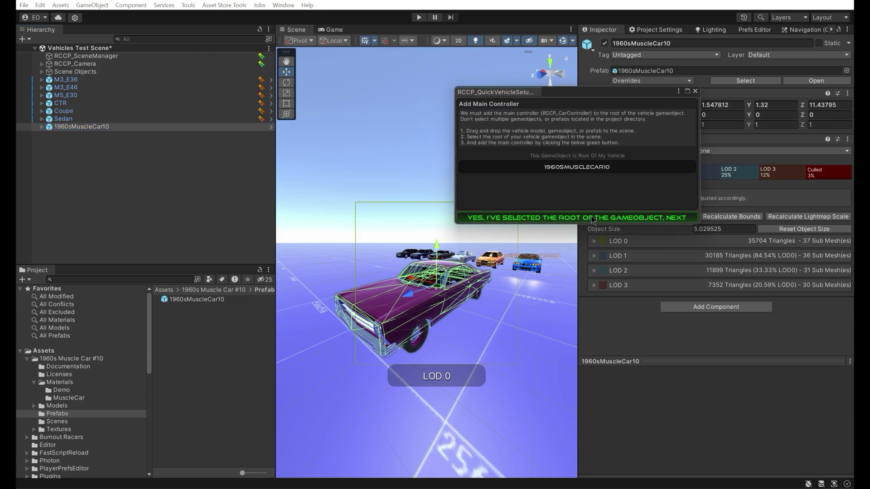
pyautogui.click(592, 219)
pyautogui.click(475, 262)
pyautogui.click(472, 261)
pyautogui.click(472, 259)
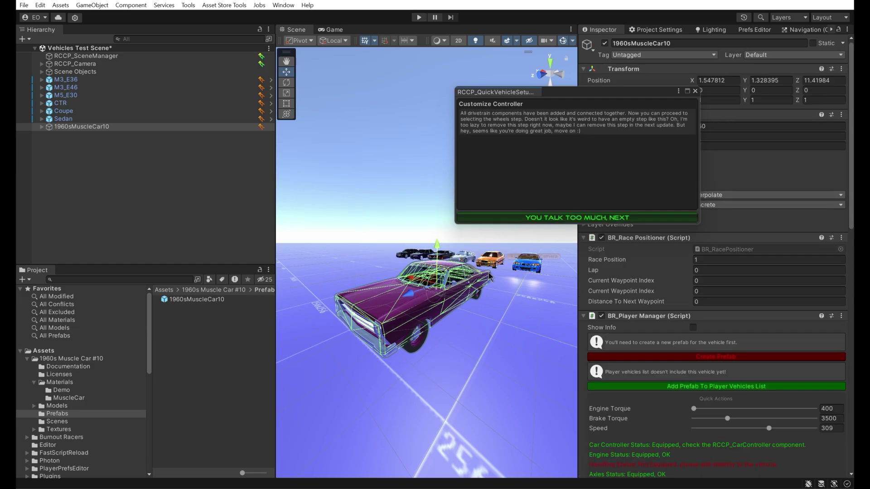
# Step: Assign D_FLWheel as the front left wheel and D_FRWheel as the front right wheel in the setup wizard
pyautogui.click(561, 219)
pyautogui.click(42, 127)
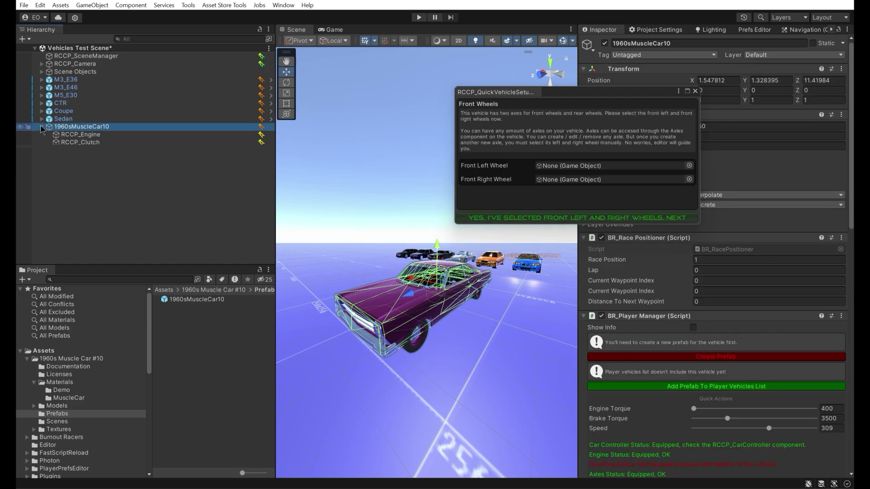
pyautogui.click(49, 166)
pyautogui.scroll(-3, 50, 168)
pyautogui.moveTo(91, 158); pyautogui.dragTo(570, 167)
pyautogui.moveTo(92, 173); pyautogui.dragTo(594, 181)
pyautogui.click(605, 219)
# Step: Assign D_RLWheel as the rear left wheel and D_RRWheel as the rear right wheel in the setup wizard
pyautogui.moveTo(91, 197); pyautogui.dragTo(589, 167)
pyautogui.moveTo(92, 213); pyautogui.dragTo(586, 182)
pyautogui.click(588, 218)
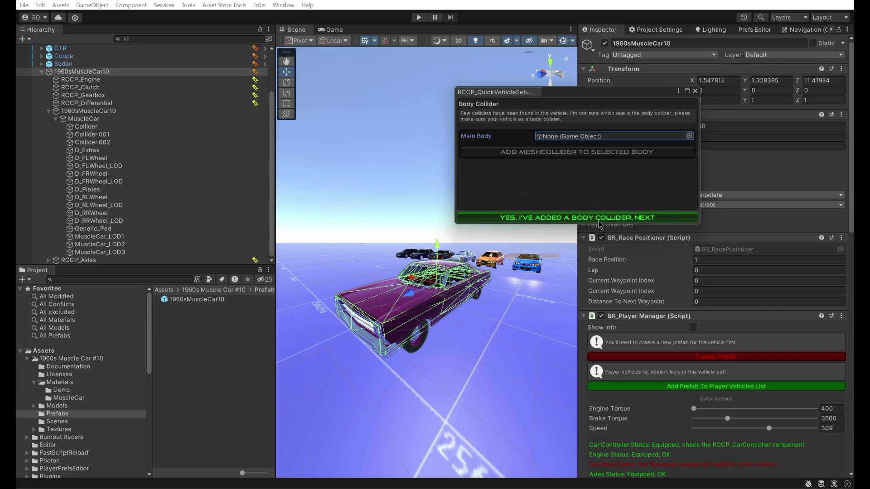
# Step: Keep the car's existing body colliders after checking them, and finish the wizard with all addon components included
pyautogui.click(93, 134)
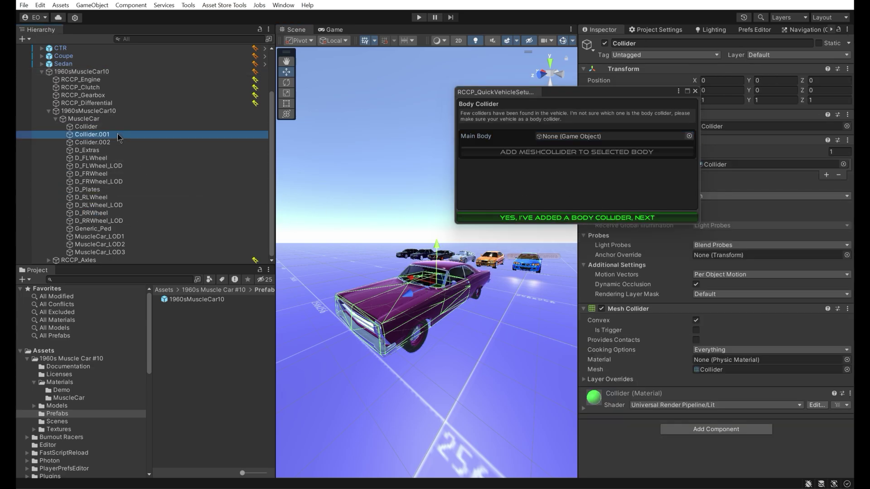
pyautogui.click(119, 143)
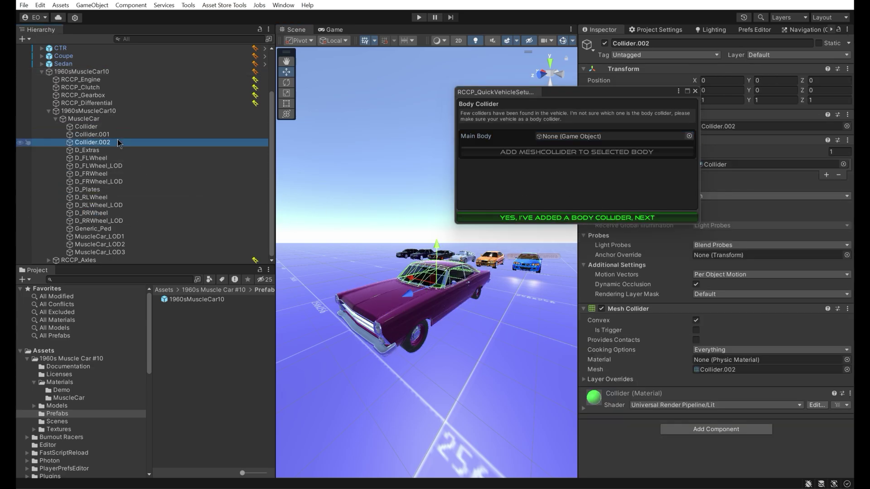
pyautogui.click(580, 217)
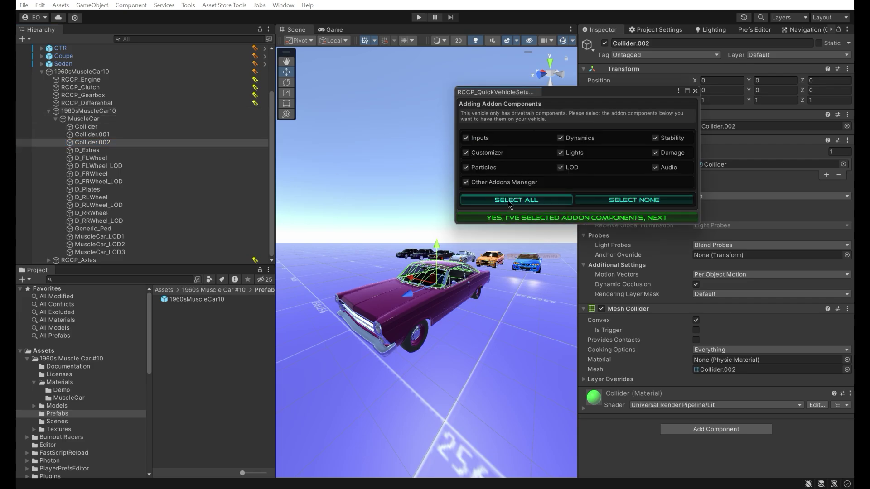
pyautogui.click(571, 217)
pyautogui.click(571, 217)
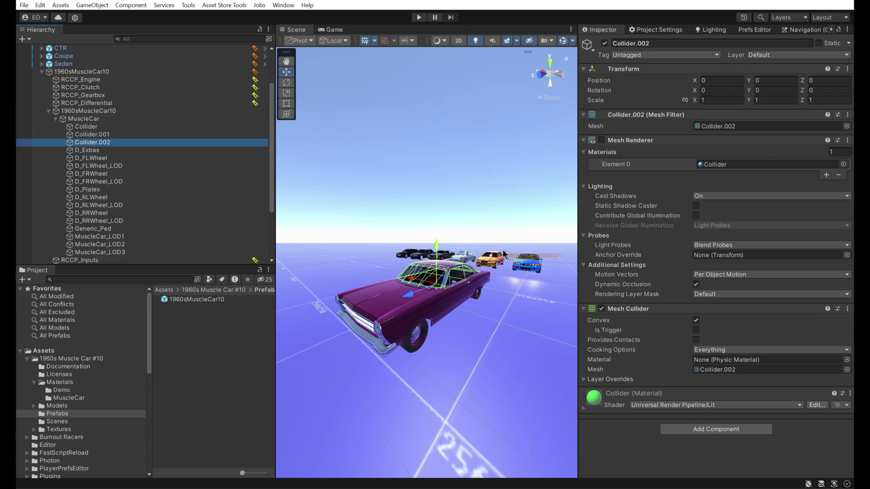
# Step: Create and save a vehicle prefab of the muscle car through BR_Player Manager and locate its asset in the project
pyautogui.moveTo(852, 166); pyautogui.dragTo(853, 203)
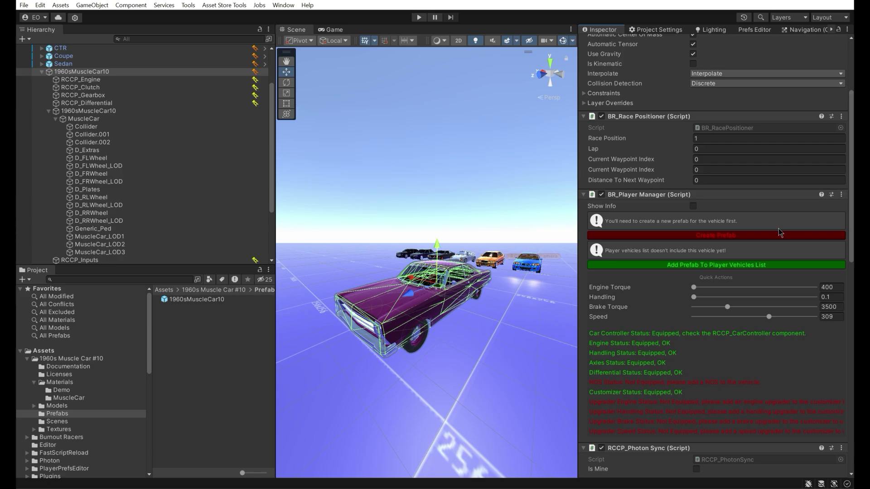
pyautogui.click(705, 235)
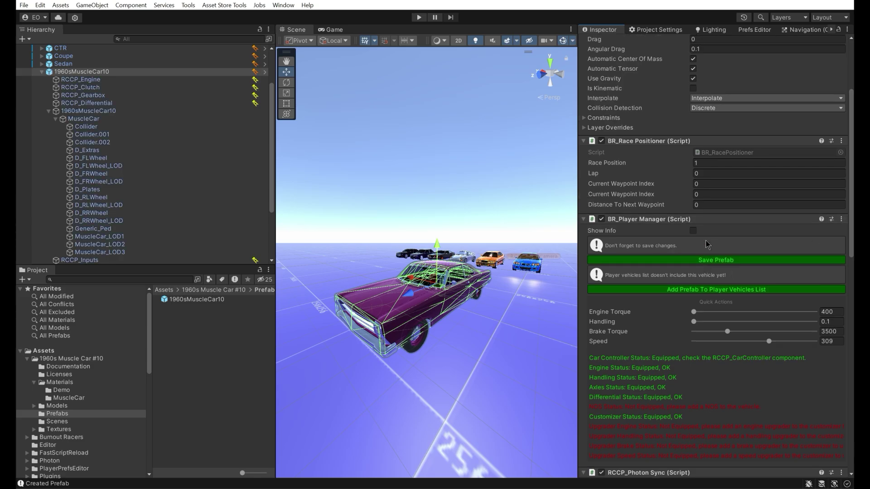
pyautogui.click(709, 293)
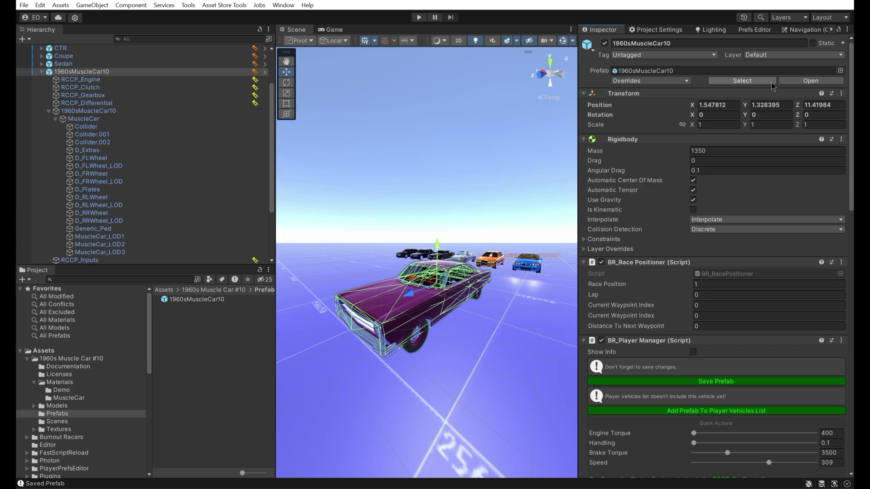
pyautogui.click(771, 82)
pyautogui.moveTo(276, 309); pyautogui.dragTo(303, 308)
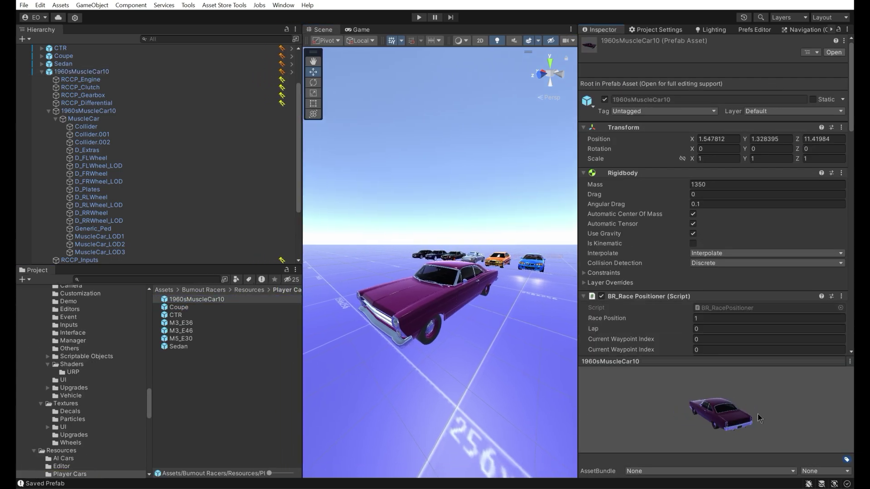
# Step: Add the scene's 1960sMuscleCar10 prefab to the player vehicles list
pyautogui.click(82, 71)
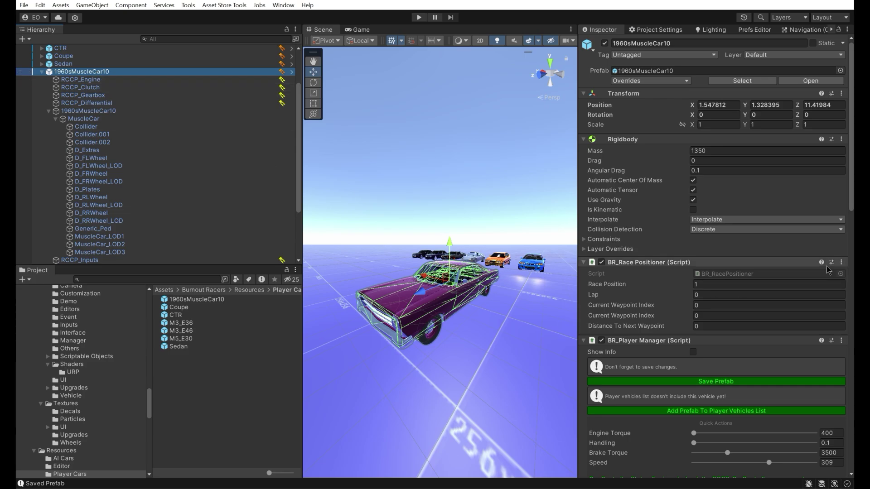
pyautogui.scroll(-2, 817, 275)
pyautogui.moveTo(852, 189); pyautogui.dragTo(852, 220)
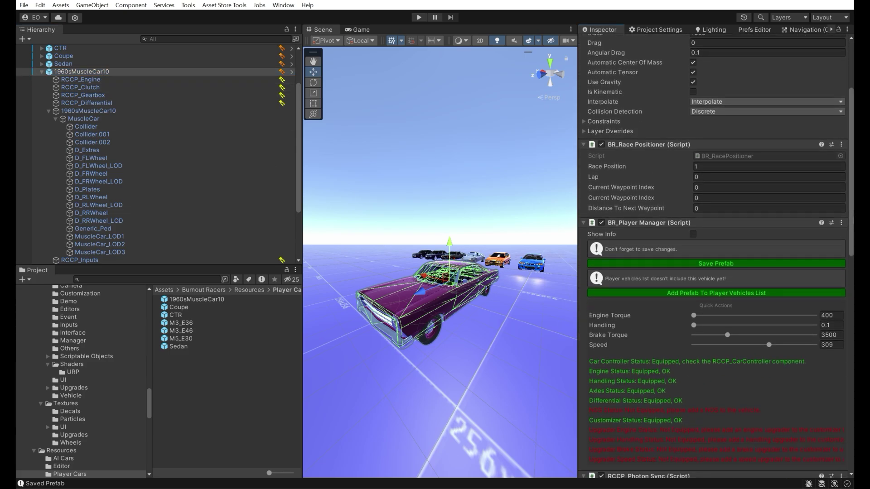
pyautogui.click(741, 293)
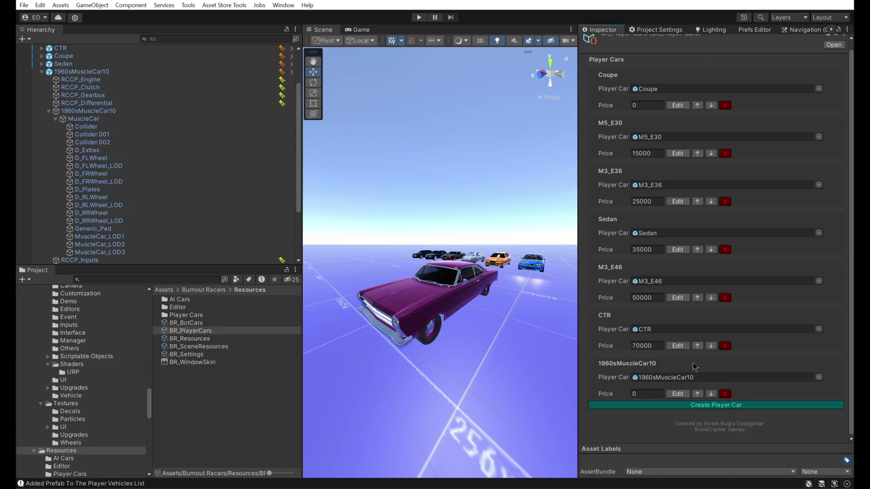
# Step: Set the price of 1960sMuscleCar10 to 123 in the player cars list and reselect the car in the scene
pyautogui.click(681, 378)
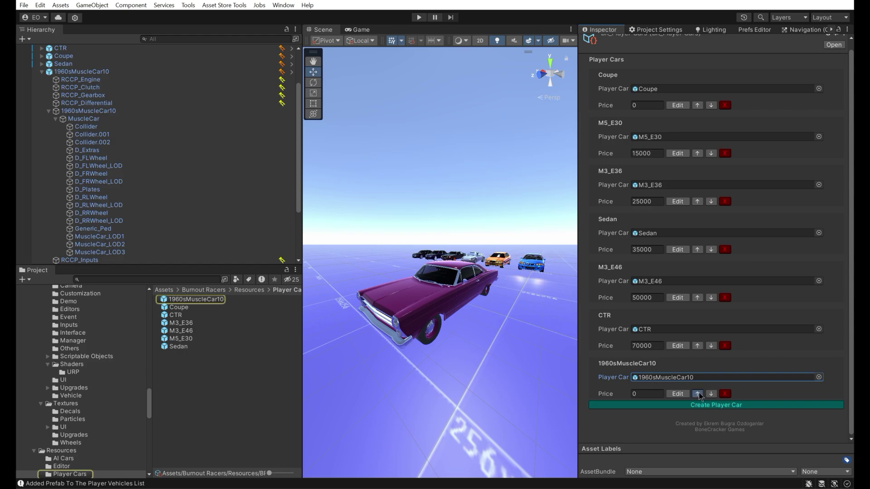
pyautogui.click(711, 347)
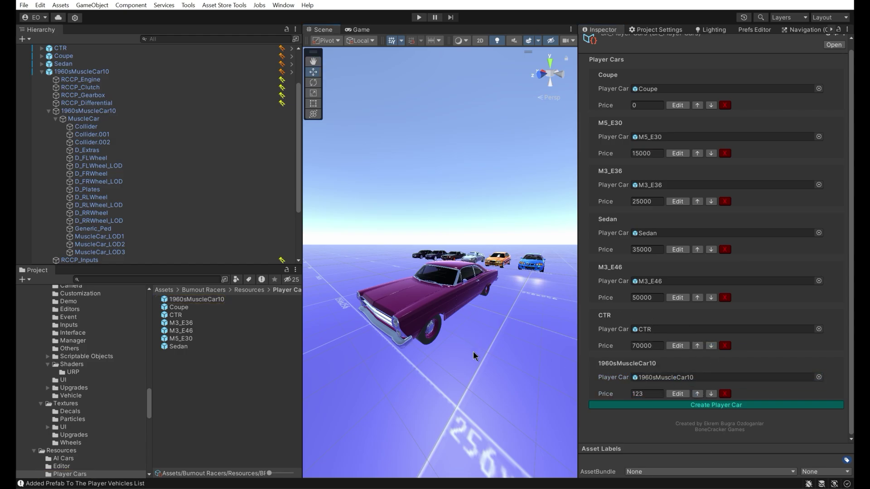
pyautogui.click(430, 287)
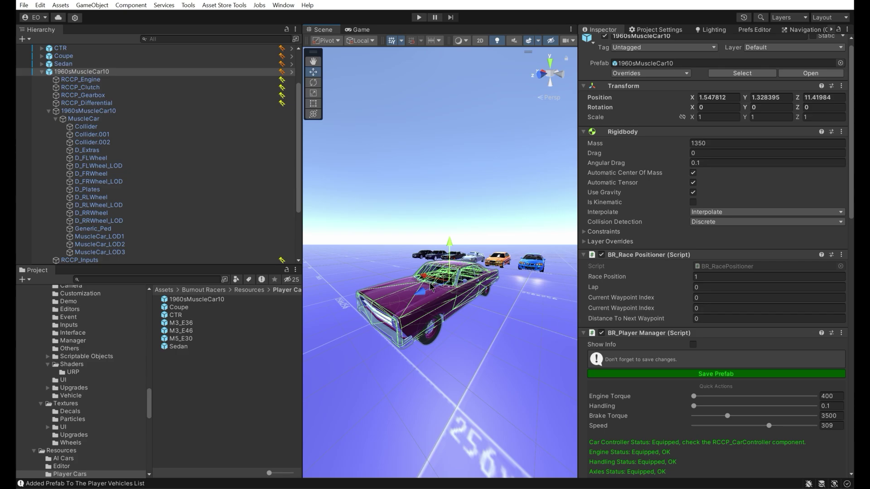
# Step: Open the BR_MainMenu scene from the build's scene list and enter play mode
pyautogui.hotkey('ctrl', 'shift', 'b')
pyautogui.doubleClick(401, 115)
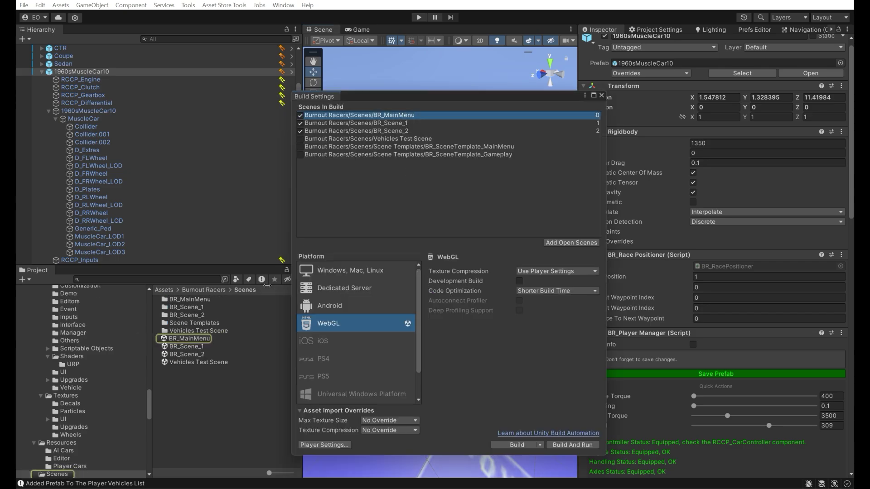
pyautogui.click(423, 263)
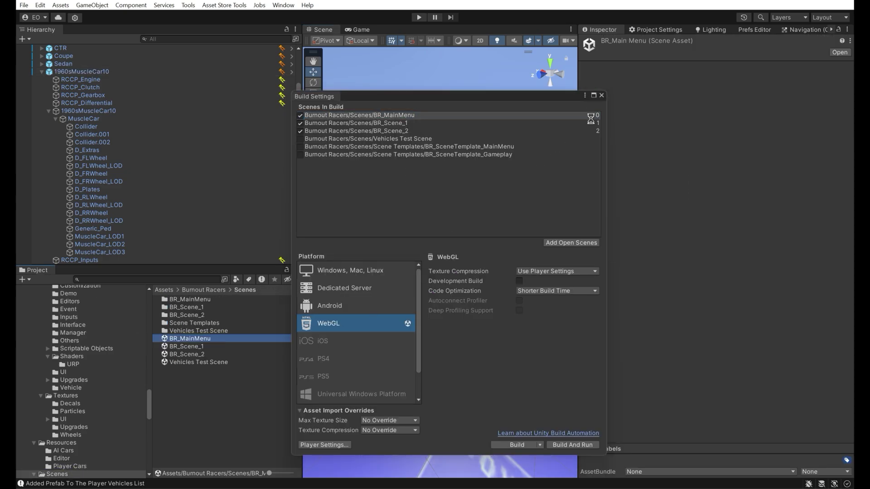
pyautogui.click(387, 22)
pyautogui.click(417, 18)
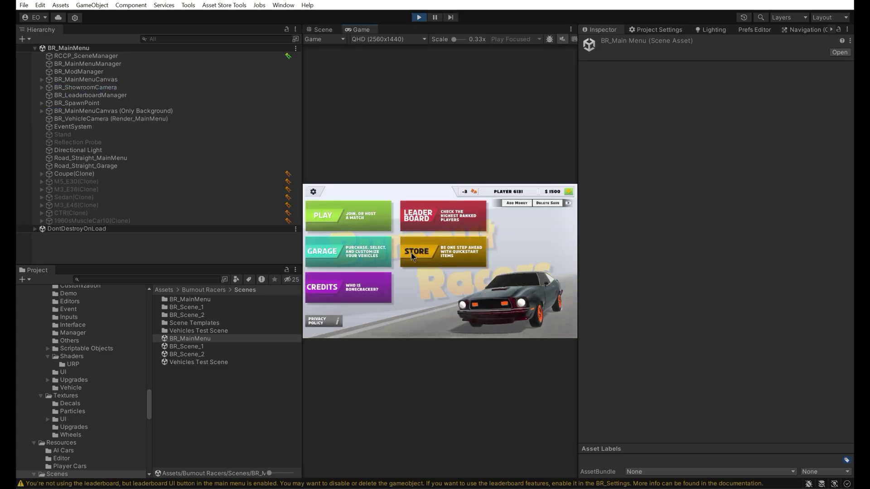
# Step: Select the 1960s muscle car in the game's garage and start a race on the Dockside Day track
pyautogui.click(412, 253)
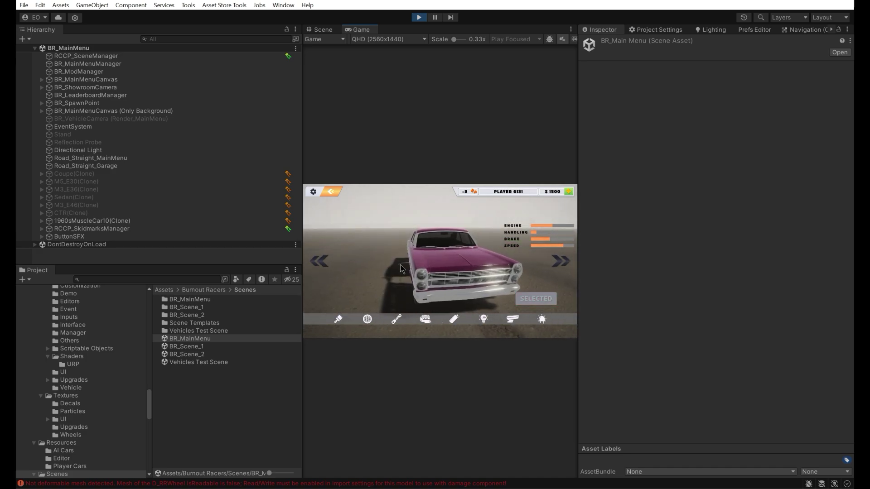
pyautogui.click(329, 192)
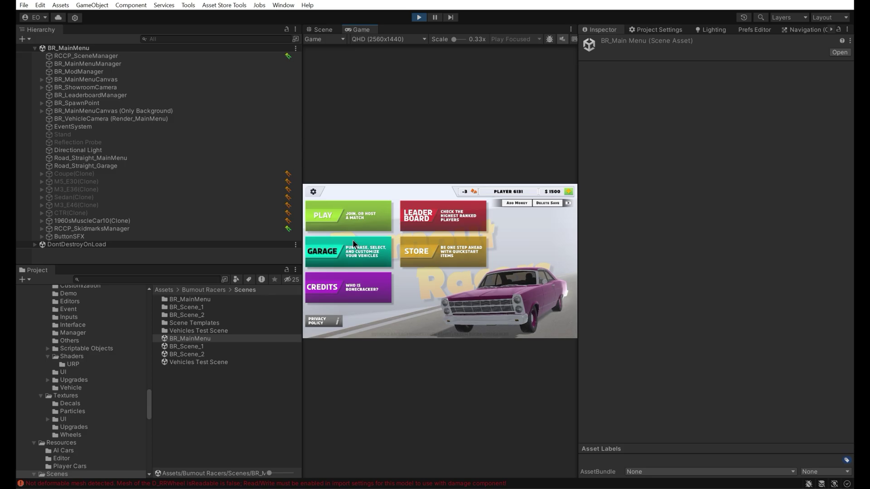
pyautogui.click(365, 215)
pyautogui.click(385, 258)
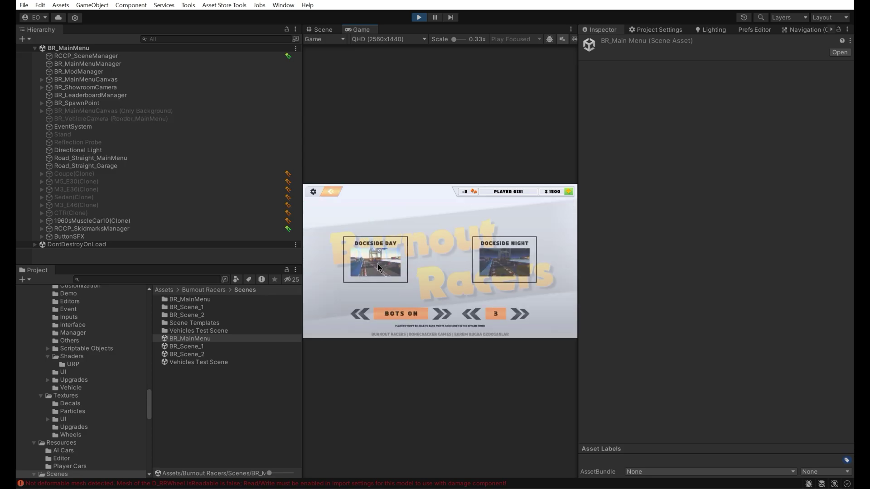
pyautogui.click(385, 259)
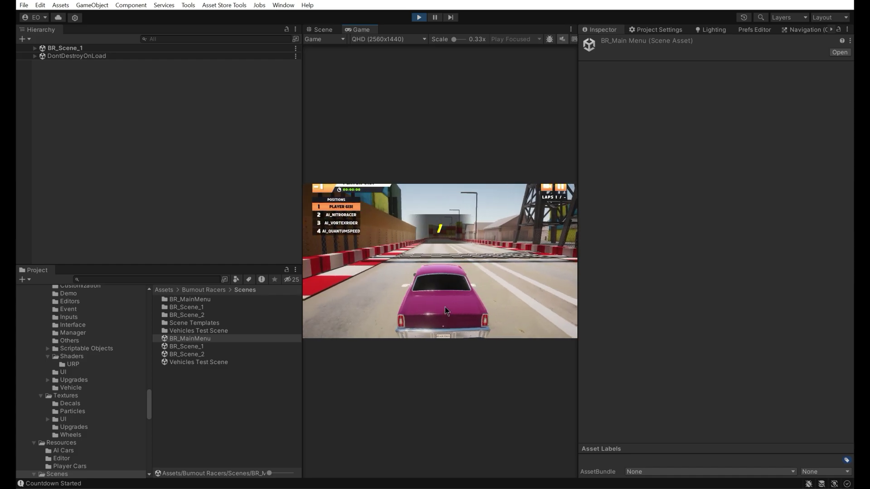
# Step: Test drive the muscle car on the Dockside Day track, accelerating and steering it through a turn
pyautogui.press('w')
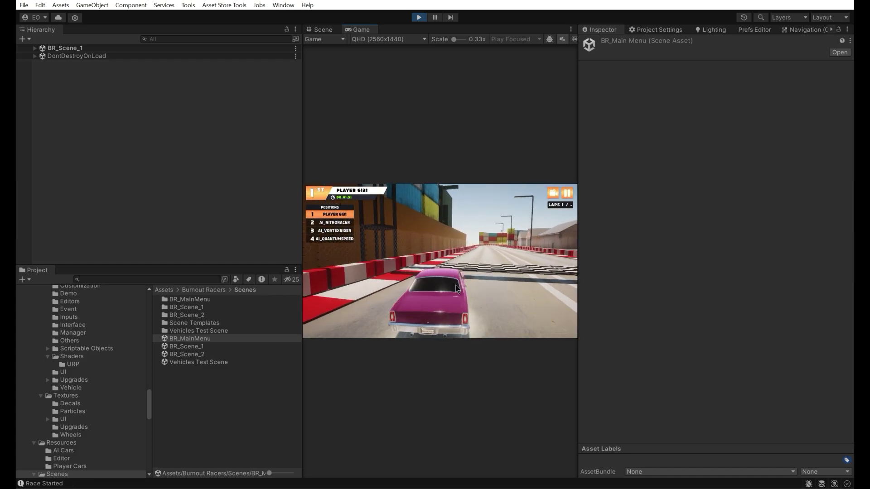
pyautogui.press('b')
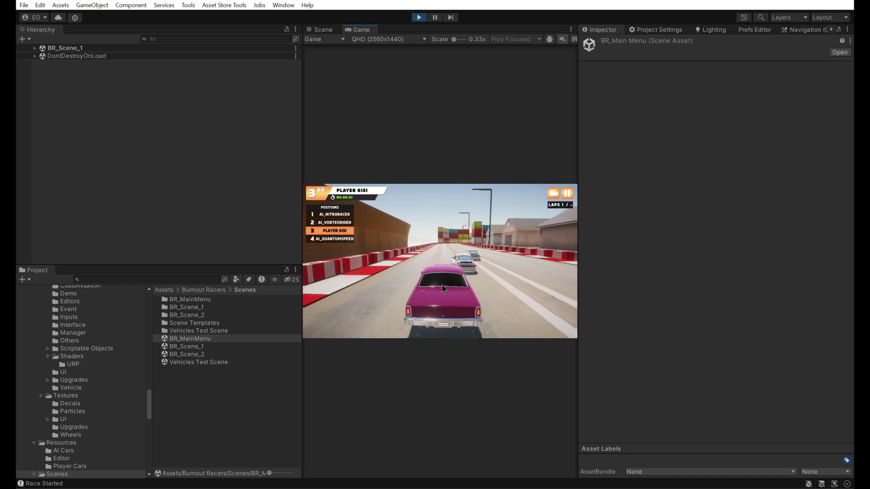
pyautogui.press('d')
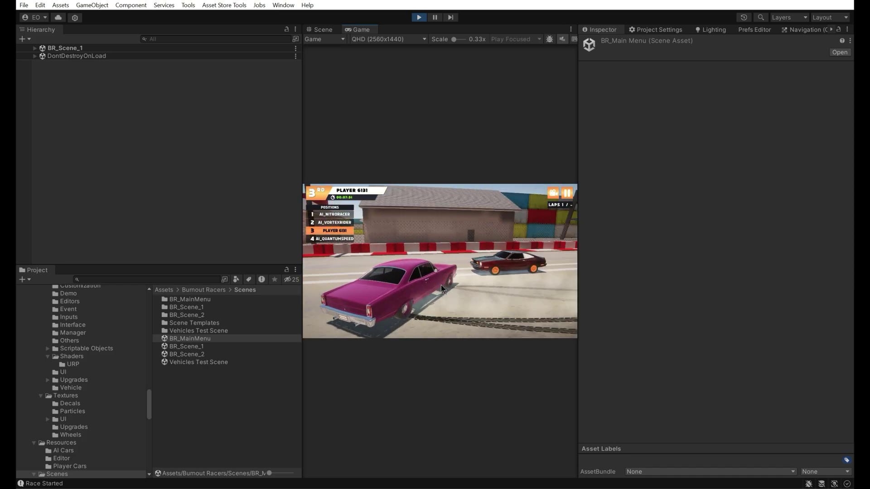
# Step: Leave play mode, reopen the Vehicles Test Scene and review the component statuses in the 1960s muscle car's BR_Player Manager
pyautogui.click(419, 17)
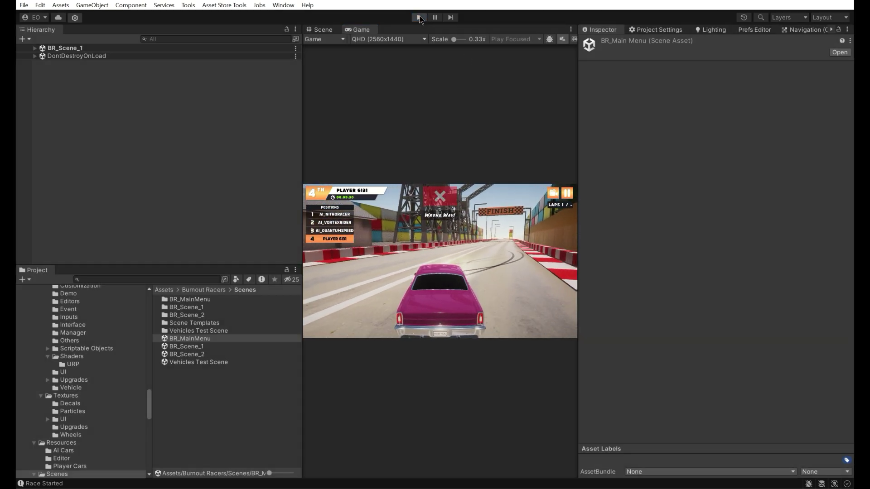
pyautogui.doubleClick(232, 363)
pyautogui.click(427, 312)
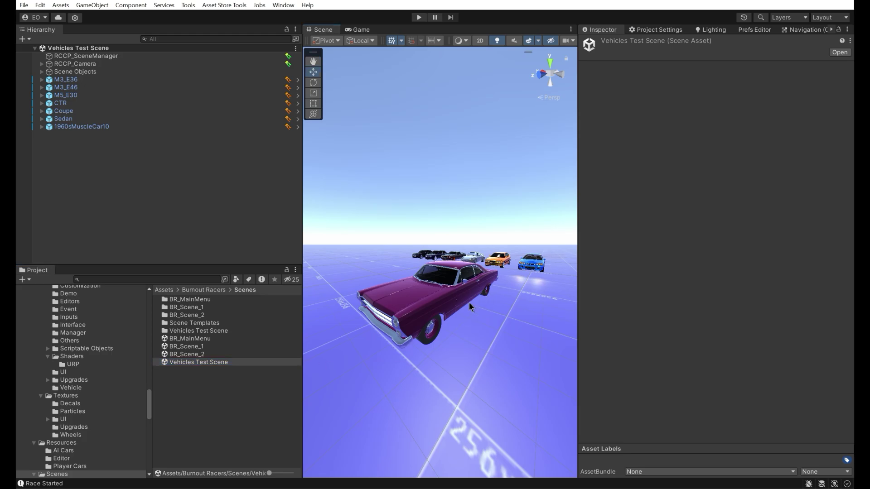
pyautogui.scroll(-10, 764, 369)
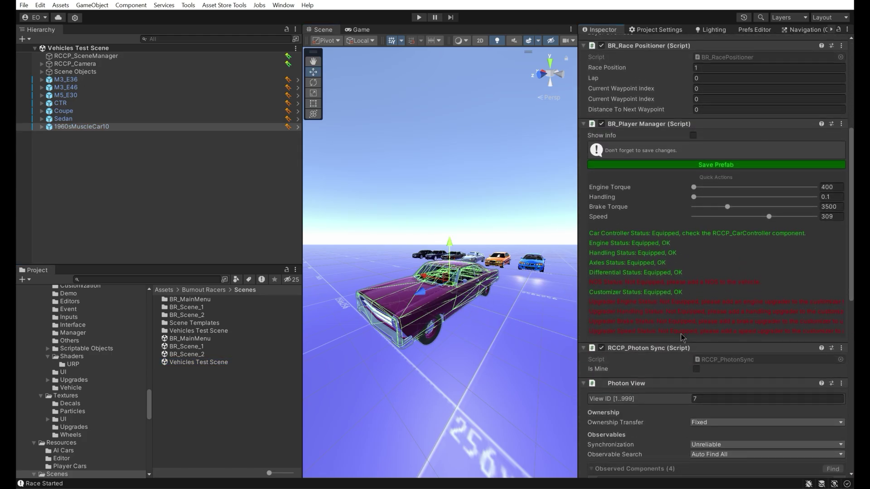
pyautogui.moveTo(578, 365); pyautogui.dragTo(491, 366)
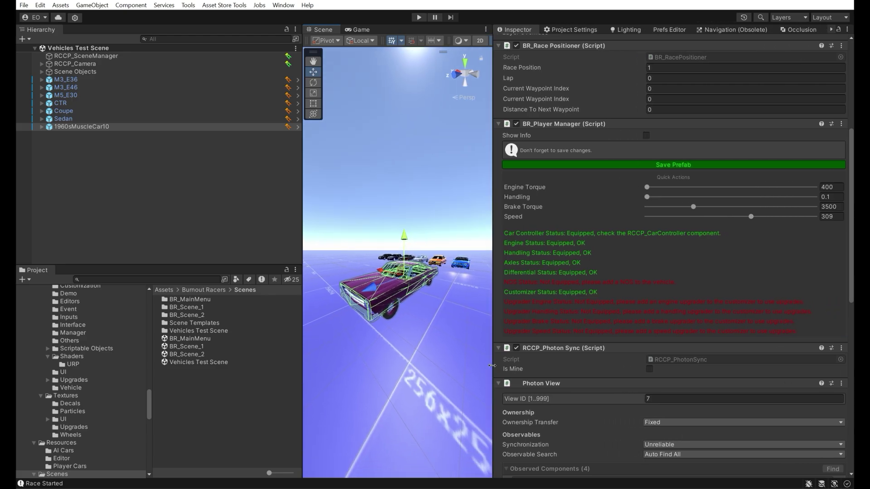
pyautogui.scroll(-3, 847, 297)
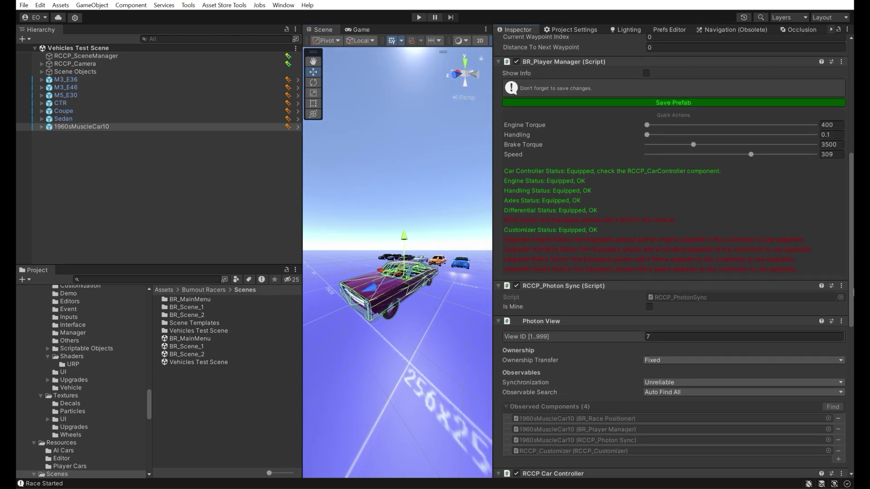
# Step: Add the NOS, Interior, Cameras and Exhausts components to the muscle car's other addons
pyautogui.scroll(-15, 853, 292)
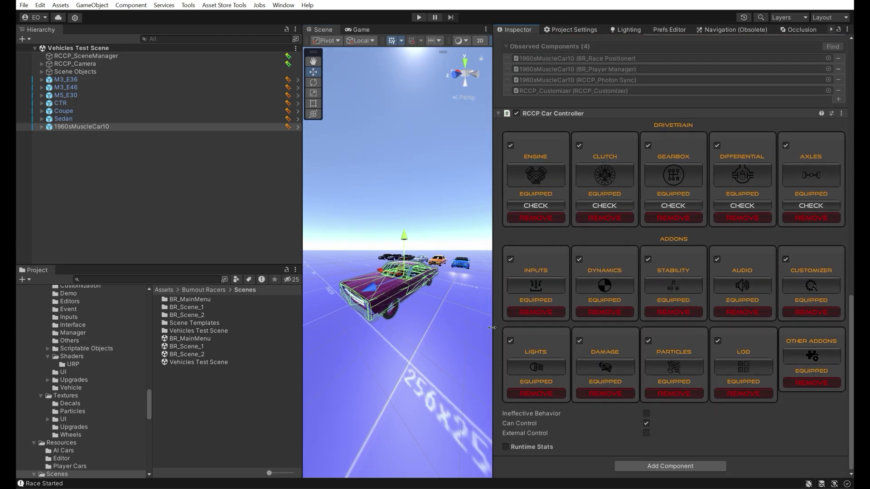
pyautogui.moveTo(492, 310); pyautogui.dragTo(599, 326)
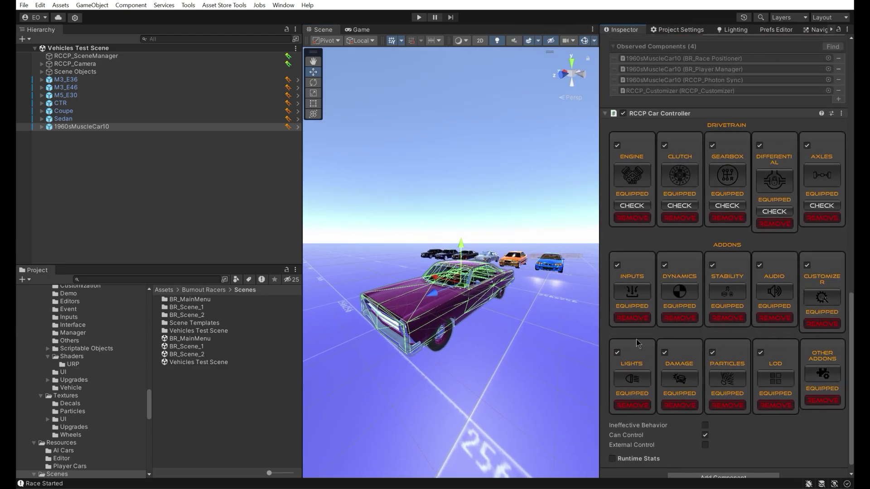
pyautogui.click(823, 374)
pyautogui.moveTo(520, 262); pyautogui.dragTo(466, 263, button='right')
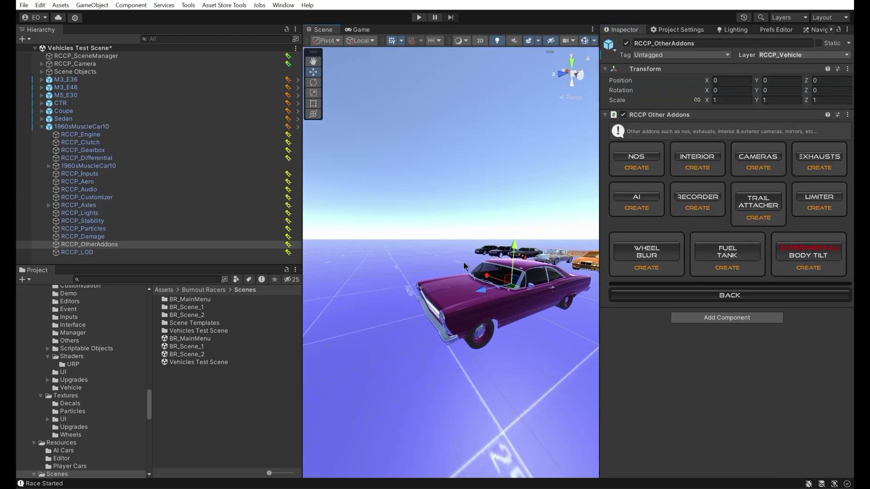
pyautogui.click(639, 157)
pyautogui.moveTo(488, 215); pyautogui.dragTo(434, 214, button='right')
pyautogui.moveTo(530, 237); pyautogui.dragTo(475, 237, button='right')
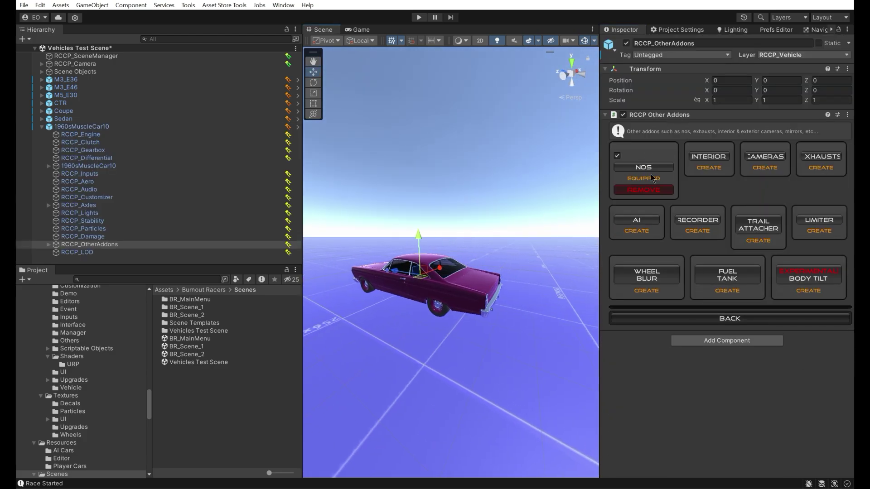
pyautogui.click(717, 164)
pyautogui.click(774, 167)
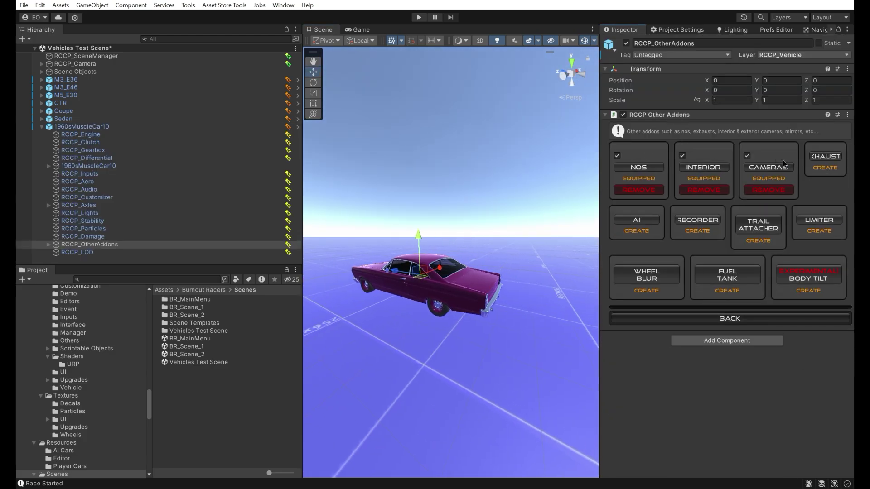
pyautogui.click(825, 157)
pyautogui.keyDown('alt'); pyautogui.moveTo(510, 267); pyautogui.dragTo(421, 268); pyautogui.keyUp('alt')
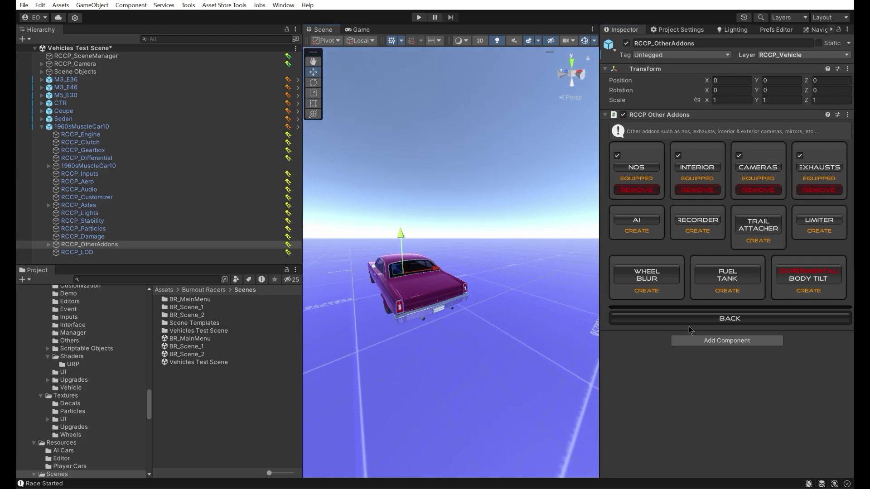
# Step: Create a Headlight_Low Beam light in the muscle car's Lights component
pyautogui.click(689, 321)
pyautogui.moveTo(852, 155); pyautogui.dragTo(854, 422)
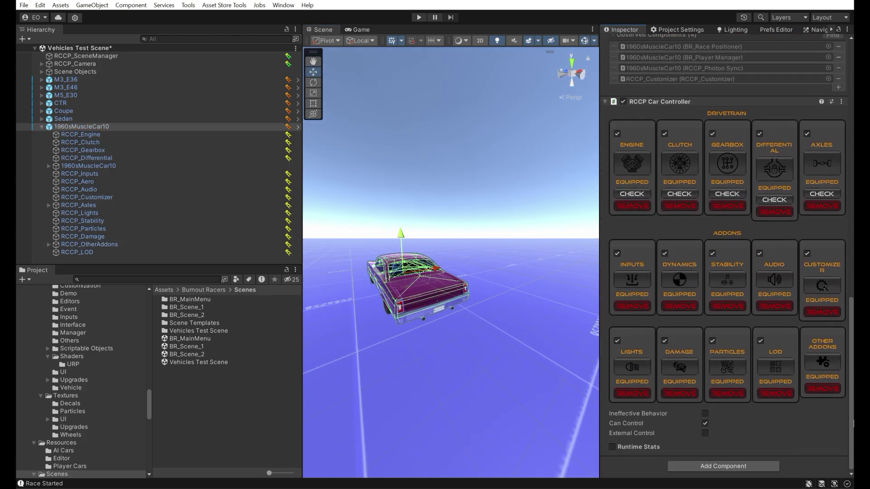
pyautogui.click(626, 367)
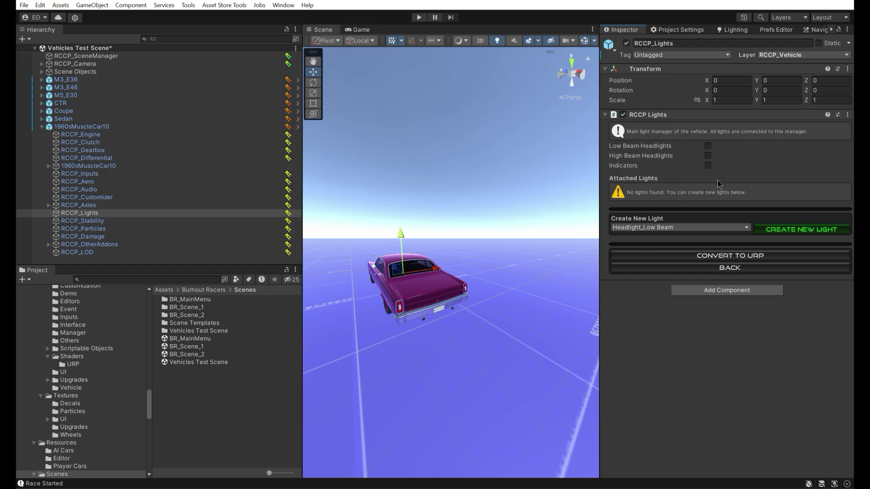
pyautogui.click(767, 230)
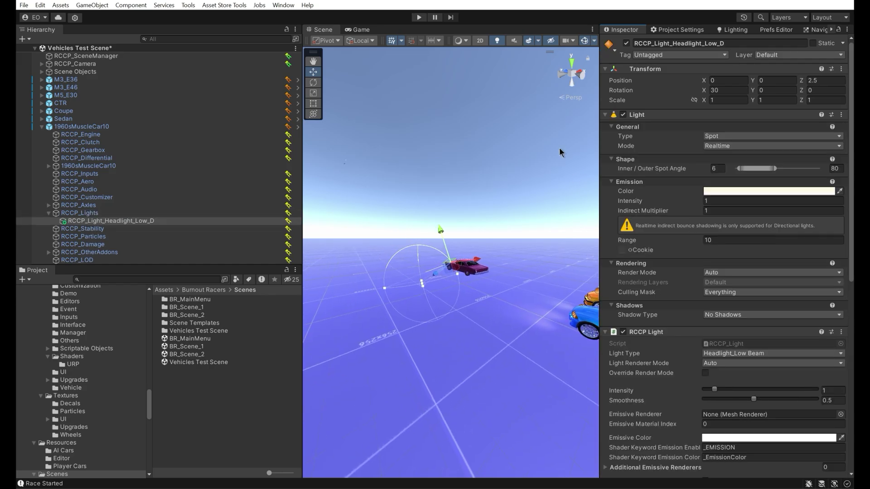
# Step: Move the low beam light onto a front headlight at about X -0.775, Y 0.065, Z 2.446 and duplicate it to the other side
pyautogui.click(558, 75)
pyautogui.press('f')
pyautogui.press('x')
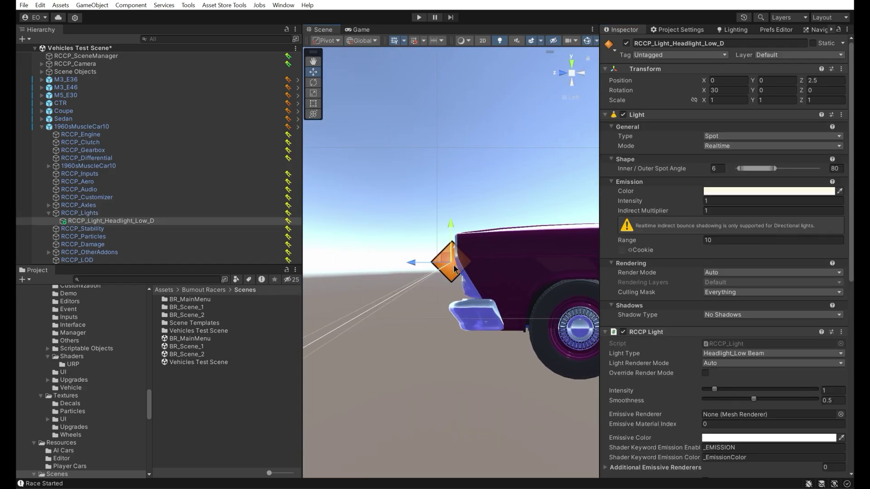
pyautogui.click(560, 72)
pyautogui.moveTo(460, 251); pyautogui.dragTo(412, 253, button='middle')
pyautogui.moveTo(396, 259); pyautogui.dragTo(528, 245)
pyautogui.moveTo(528, 246); pyautogui.dragTo(361, 288, button='right')
pyautogui.moveTo(465, 277); pyautogui.dragTo(474, 277)
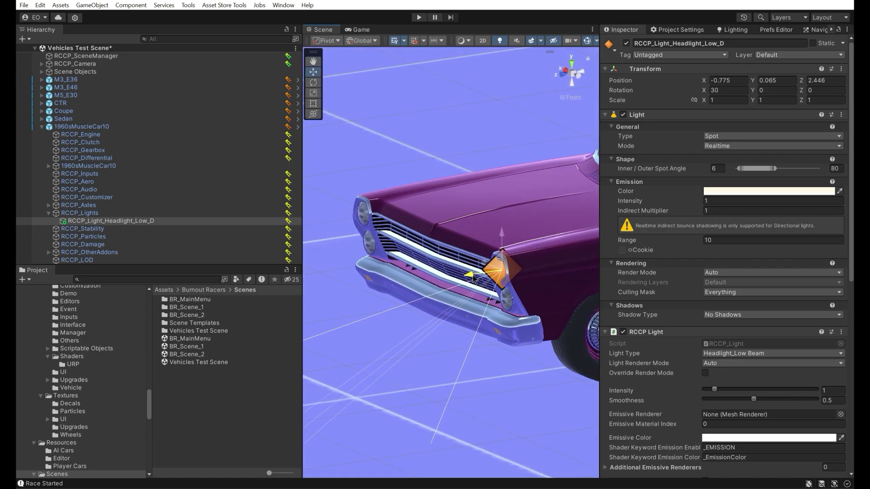
pyautogui.scroll(-9, 726, 405)
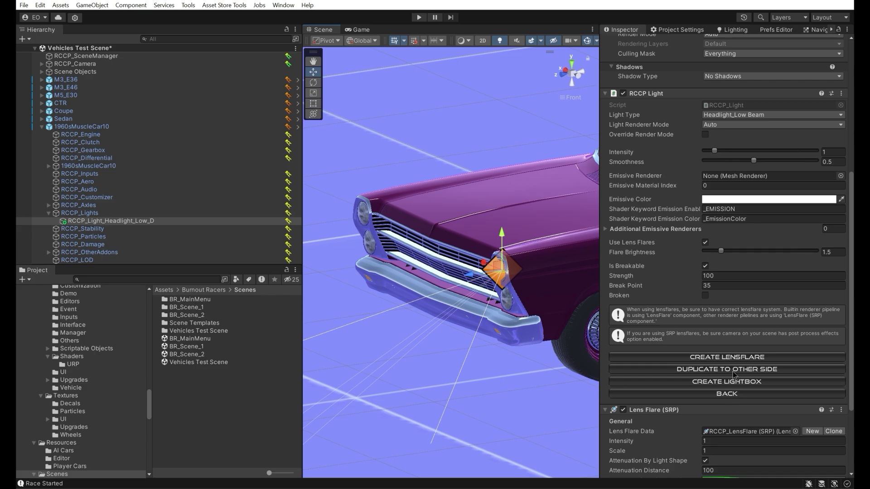
pyautogui.click(732, 369)
pyautogui.click(733, 393)
# Step: Create a Brakelight light and move it onto a tail light at about X 0.817, Y -0.006, Z -2.439
pyautogui.click(694, 241)
pyautogui.click(642, 276)
pyautogui.click(800, 243)
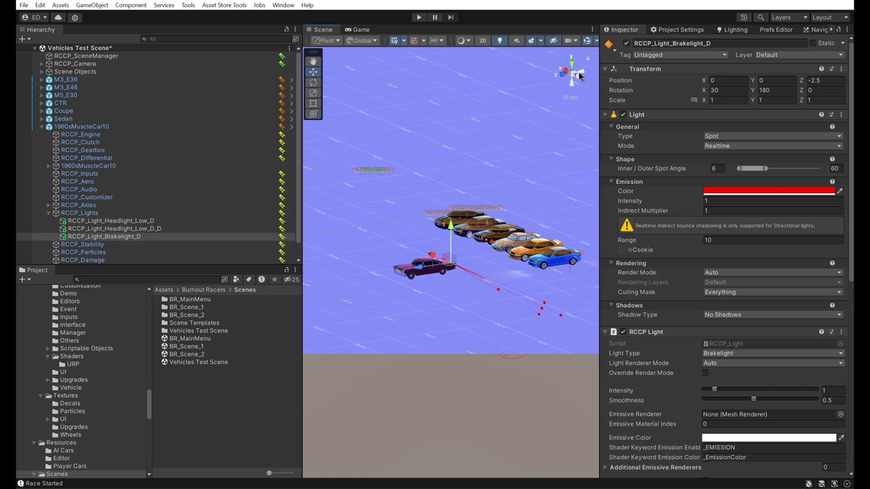
pyautogui.click(579, 74)
pyautogui.press('f')
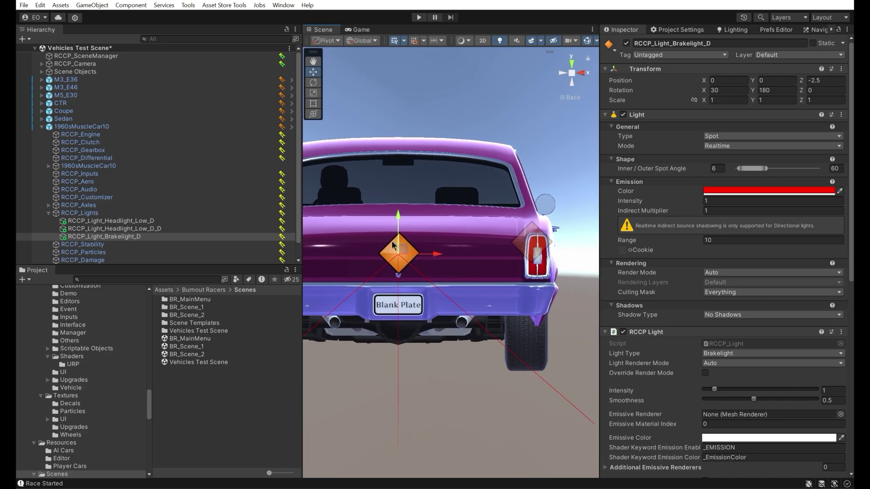
pyautogui.moveTo(406, 250); pyautogui.dragTo(533, 267)
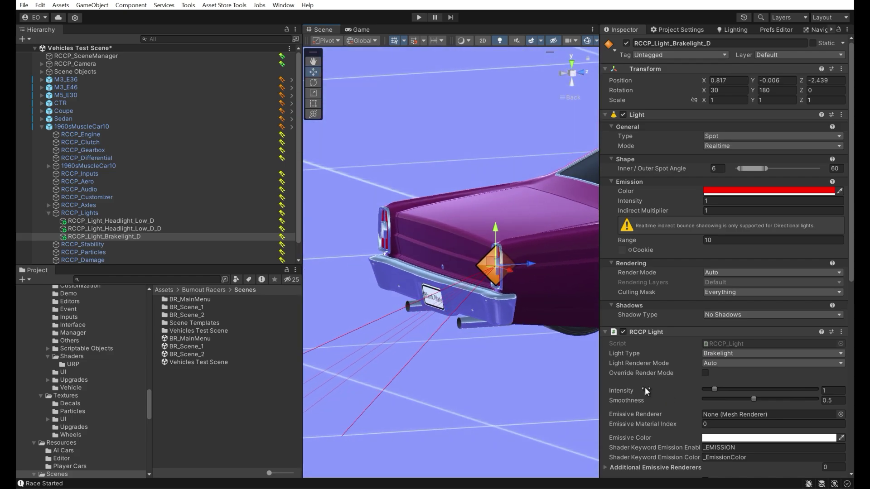
# Step: Duplicate the brake light to the other side of the car and return to the car's root object
pyautogui.scroll(-6, 645, 390)
pyautogui.click(731, 449)
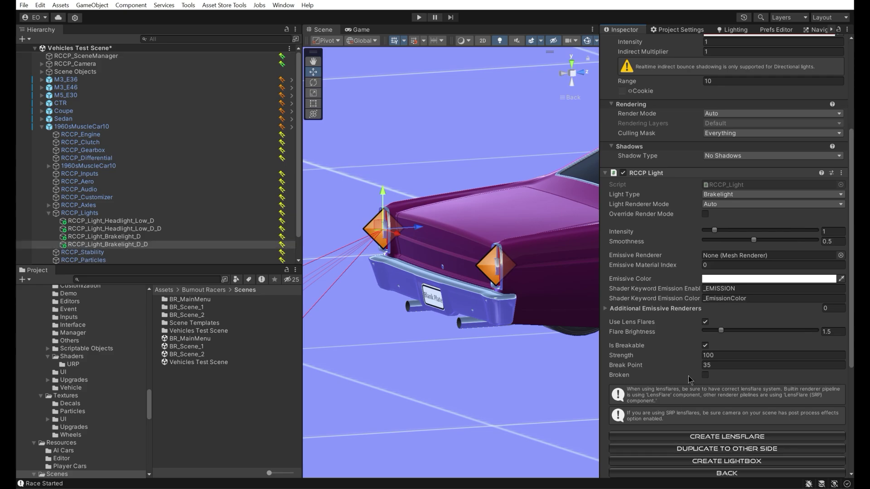
pyautogui.click(727, 466)
pyautogui.click(694, 316)
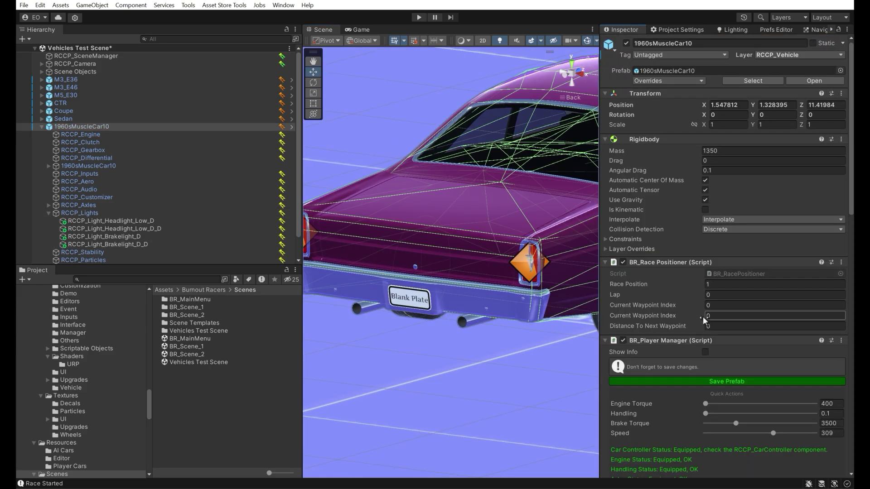
# Step: Check the interior dashboard addon and add a hood / cockpit camera to the muscle car's exterior cameras
pyautogui.scroll(-15, 694, 316)
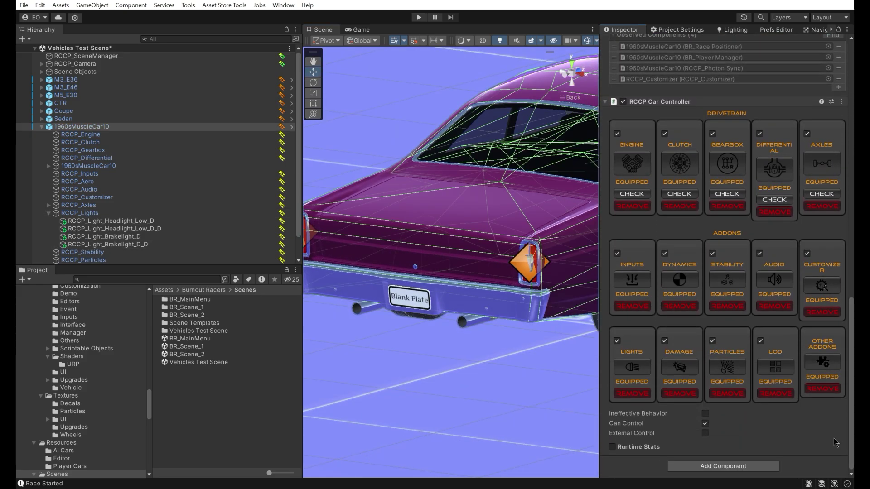
pyautogui.click(822, 363)
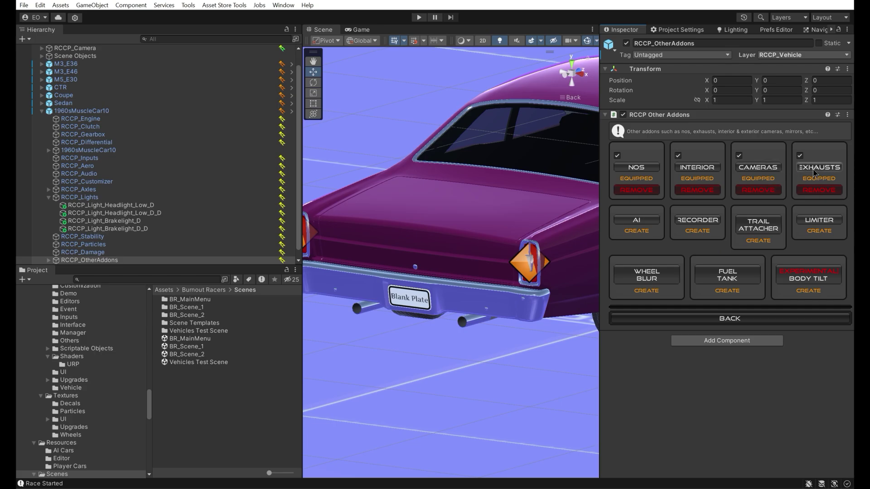
pyautogui.click(706, 169)
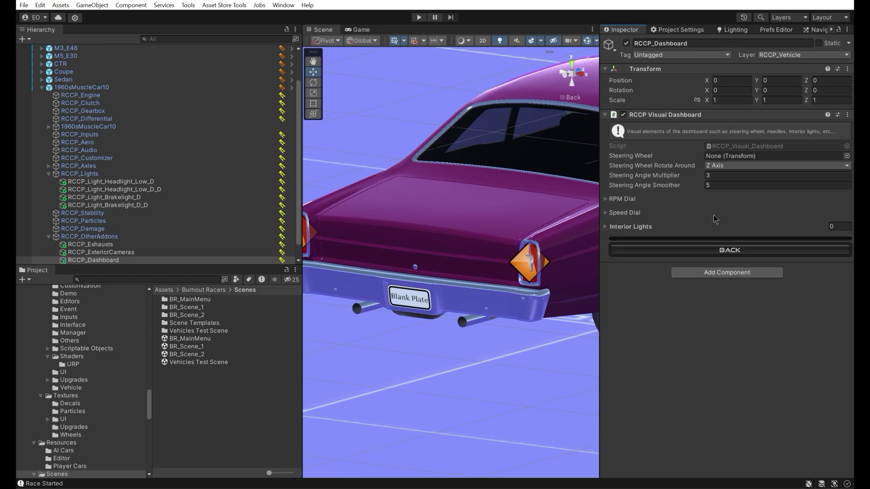
pyautogui.click(714, 251)
pyautogui.click(760, 169)
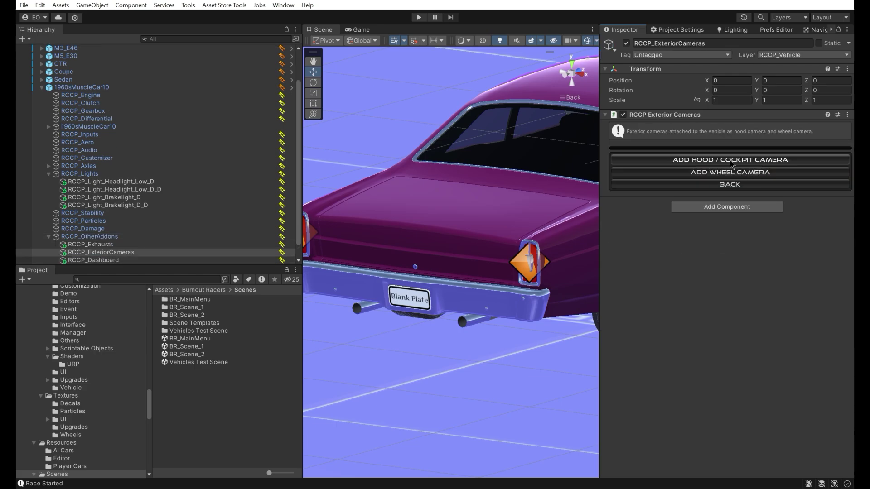
pyautogui.click(730, 160)
# Step: Position the hood camera above the hood, just ahead of the muscle car's windshield
pyautogui.click(572, 64)
pyautogui.click(562, 74)
pyautogui.scroll(15, 429, 272)
pyautogui.moveTo(449, 270); pyautogui.dragTo(563, 301, button='middle')
pyautogui.moveTo(557, 291); pyautogui.dragTo(363, 196)
pyautogui.click(562, 72)
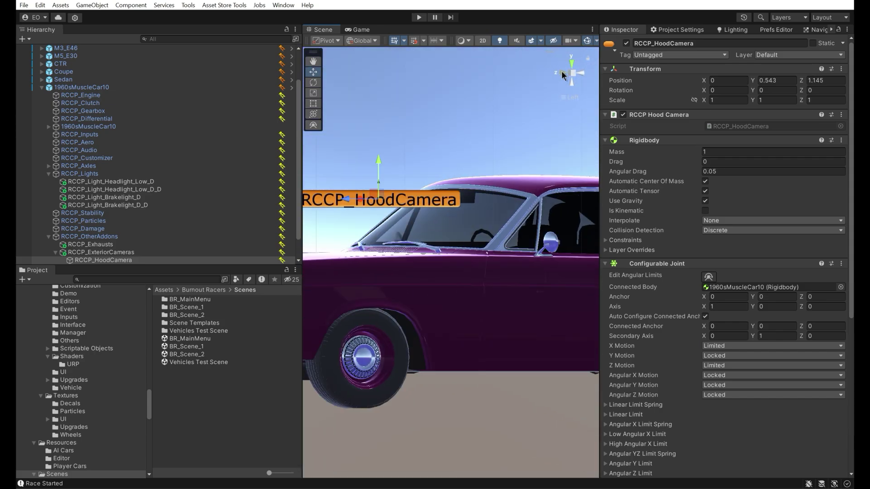
pyautogui.moveTo(412, 211); pyautogui.dragTo(254, 217)
pyautogui.keyDown('alt'); pyautogui.moveTo(557, 213); pyautogui.dragTo(481, 199); pyautogui.keyUp('alt')
# Step: Create an exhaust in the Exhausts component of the muscle car's other addons
pyautogui.click(525, 313)
pyautogui.scroll(-10, 734, 343)
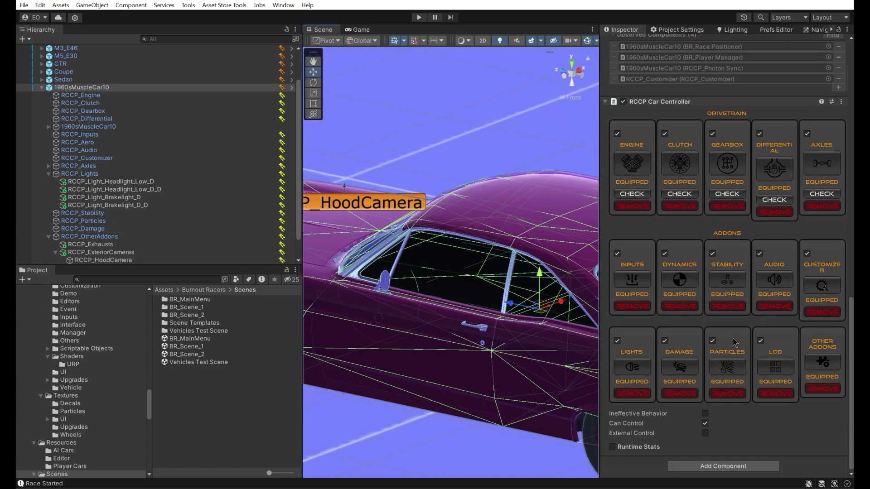
pyautogui.click(814, 367)
pyautogui.click(818, 170)
pyautogui.click(711, 160)
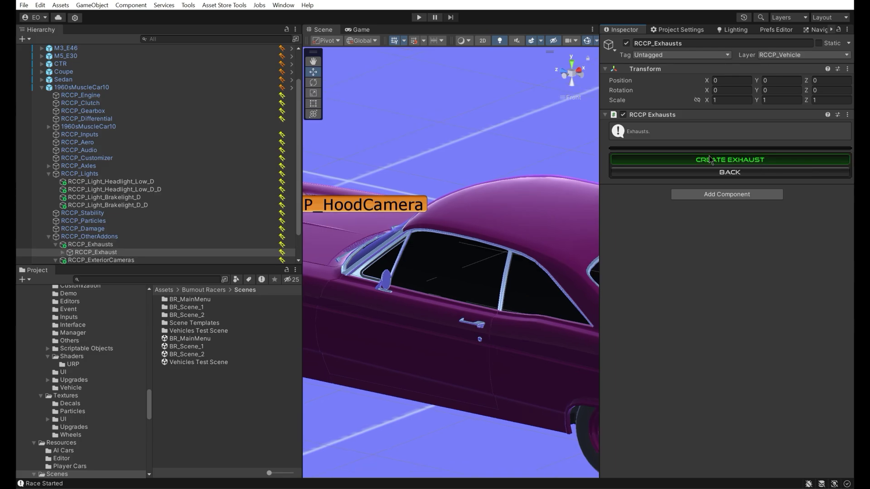
# Step: Move the exhaust onto a rear tailpipe at about X 0.385, Y -0.402, Z -2.469
pyautogui.press('f')
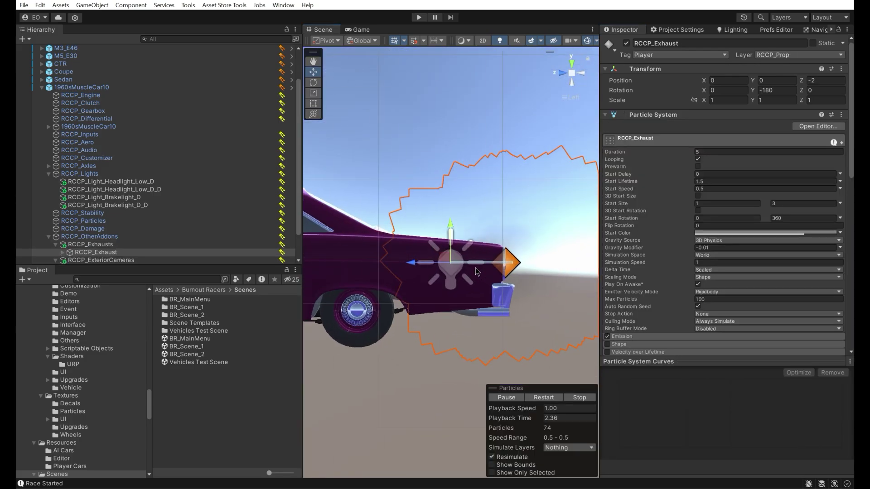
pyautogui.moveTo(380, 220); pyautogui.dragTo(461, 287)
pyautogui.click(581, 75)
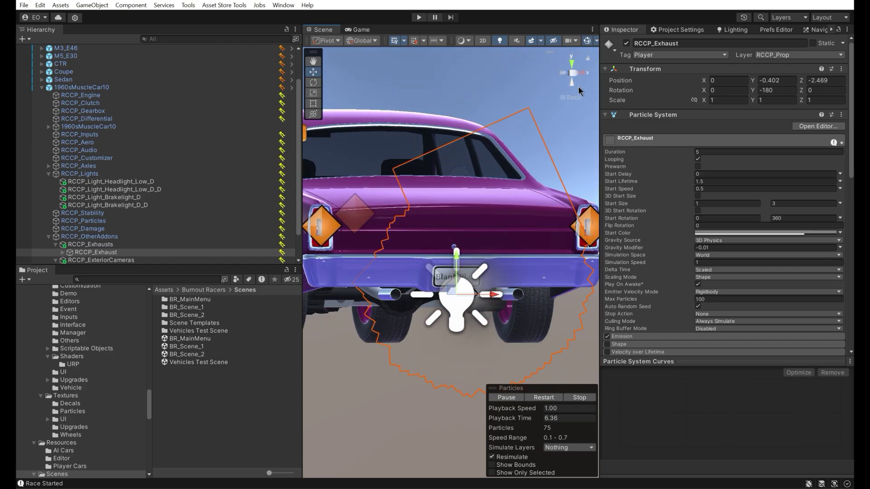
pyautogui.moveTo(481, 302); pyautogui.dragTo(545, 302)
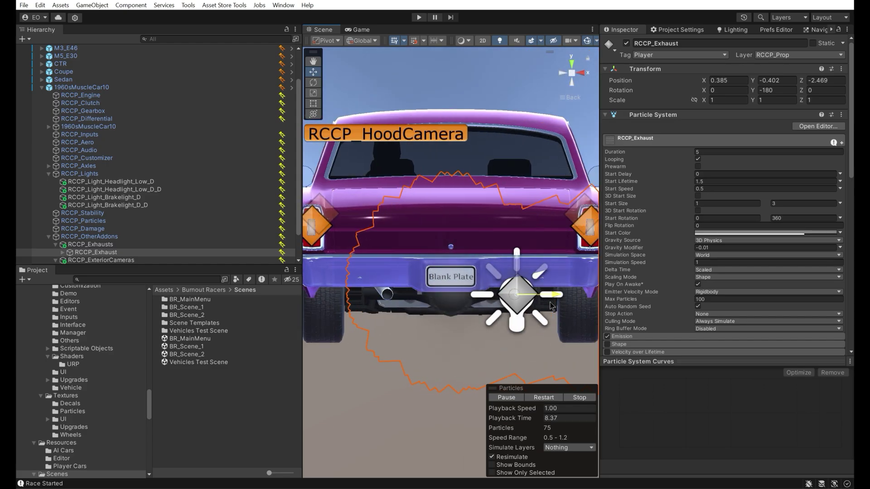
# Step: Duplicate the exhaust to the tailpipe on the other side and return to the other addons
pyautogui.scroll(-5, 663, 313)
pyautogui.scroll(-10, 663, 312)
pyautogui.click(726, 306)
pyautogui.keyDown('alt'); pyautogui.moveTo(435, 299); pyautogui.dragTo(353, 312); pyautogui.keyUp('alt')
pyautogui.click(725, 319)
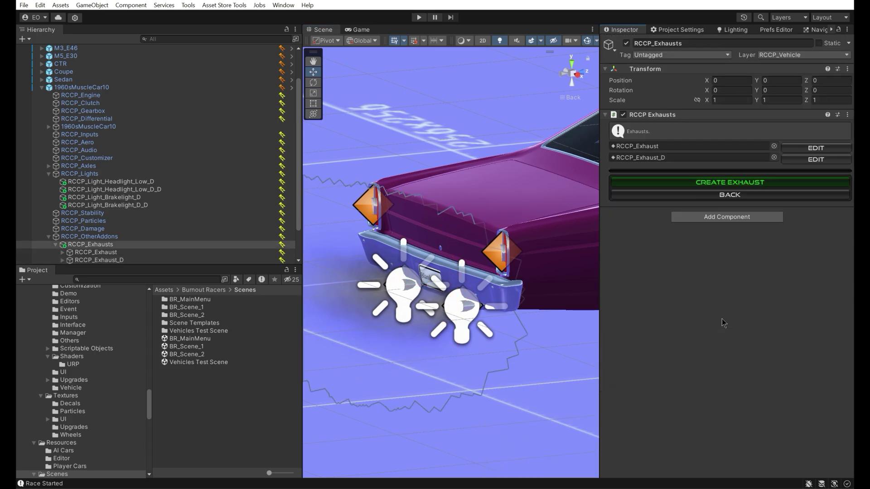
pyautogui.click(701, 195)
# Step: In the muscle car's Customizer, create the spoiler, siren, upgrade, paint, wheel, customization, decal and neon managers
pyautogui.click(749, 318)
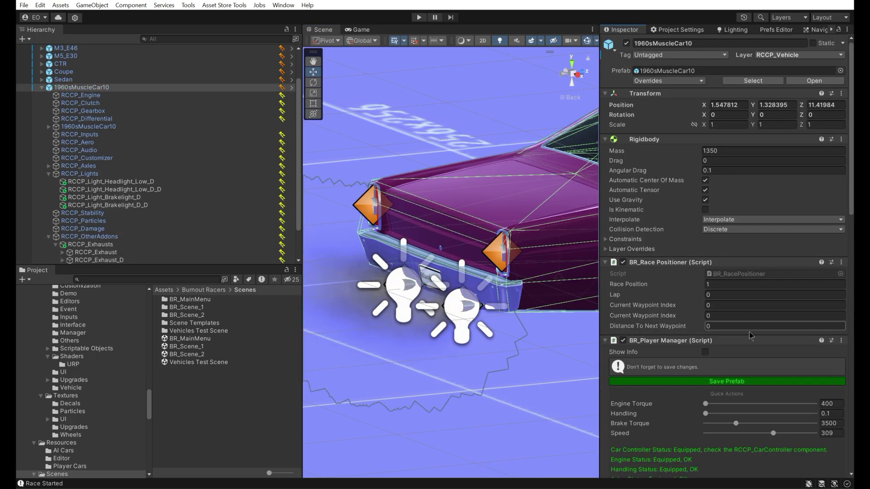
pyautogui.moveTo(853, 154); pyautogui.dragTo(854, 358)
pyautogui.click(822, 312)
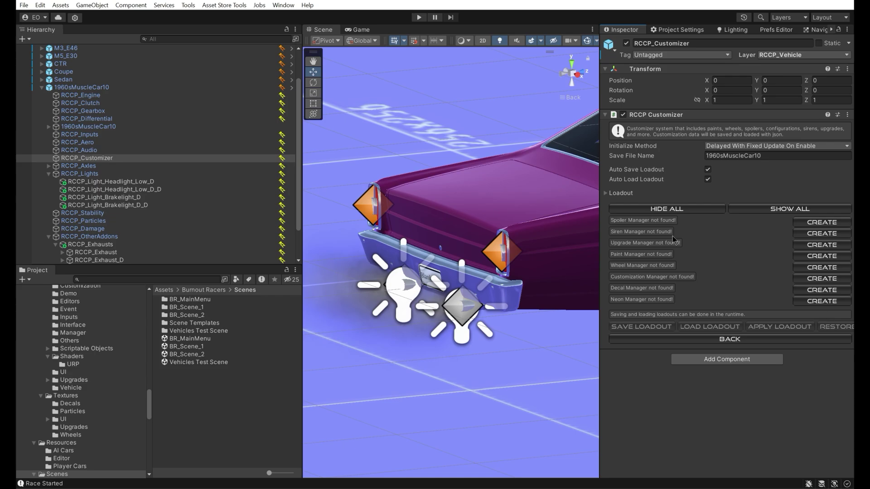
pyautogui.scroll(-5, 533, 251)
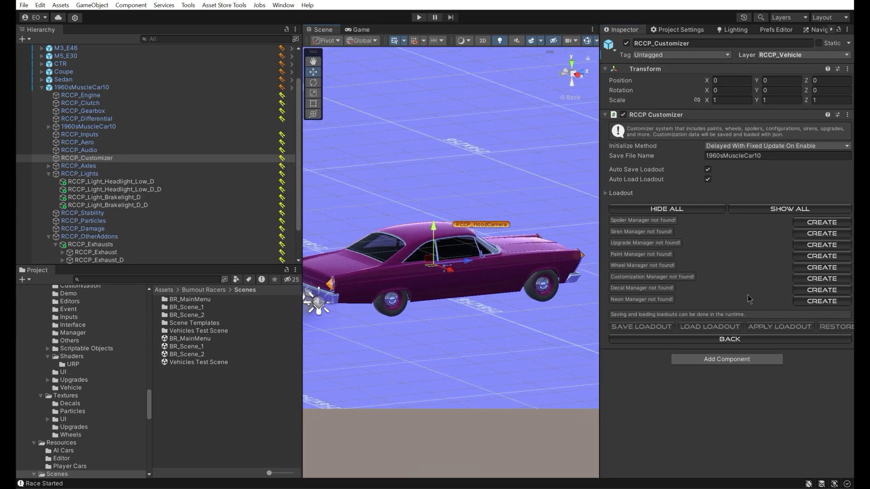
pyautogui.scroll(-2, 471, 283)
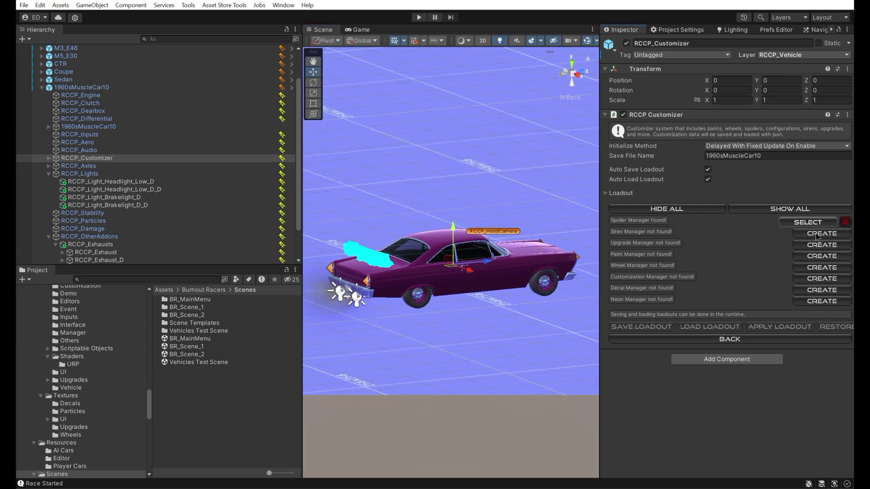
pyautogui.click(815, 232)
pyautogui.click(817, 245)
pyautogui.click(817, 256)
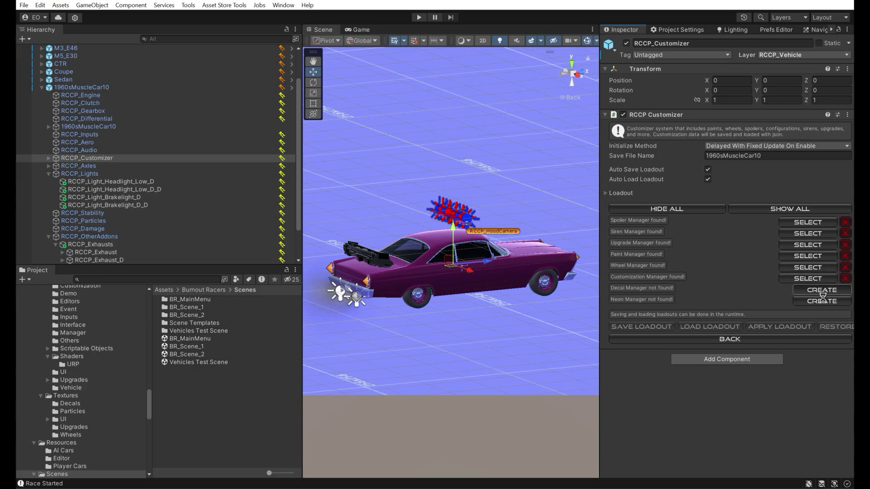
pyautogui.click(821, 290)
pyautogui.click(822, 301)
# Step: Hide all the customizer parts on the car and show them all again
pyautogui.click(714, 209)
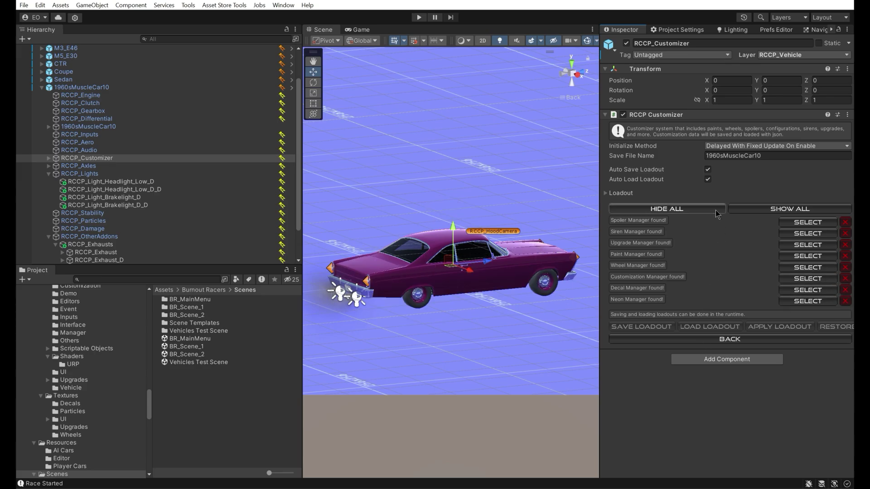
pyautogui.click(759, 210)
pyautogui.moveTo(497, 300); pyautogui.dragTo(534, 290, button='middle')
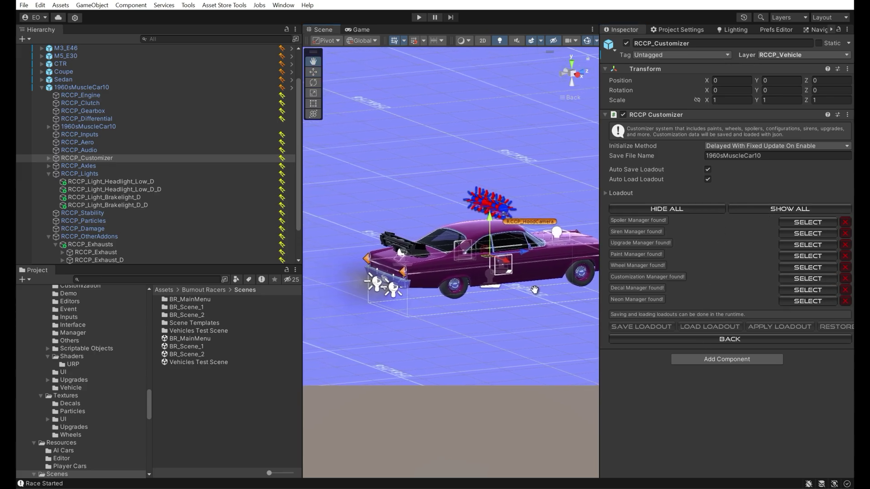
# Step: Expand the Customizer and look through its siren, upgrade, paint, wheel, customization, decal and neon managers
pyautogui.click(49, 174)
pyautogui.click(49, 158)
pyautogui.click(76, 174)
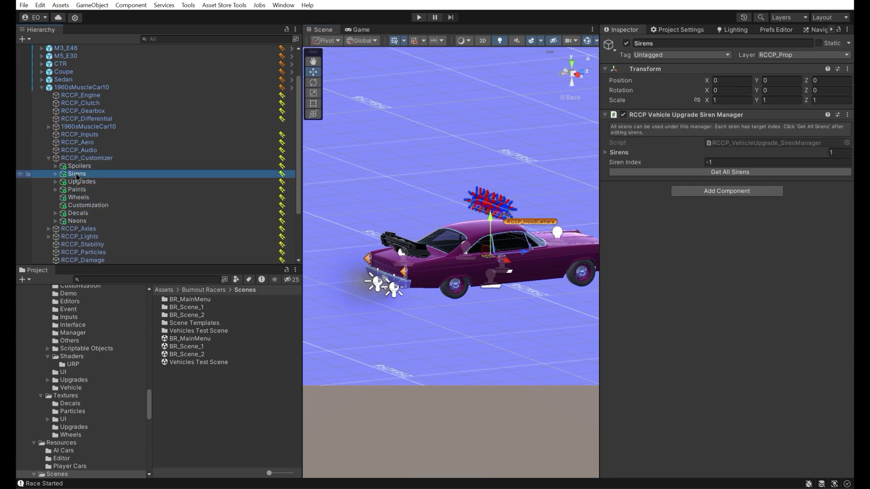
pyautogui.click(77, 182)
pyautogui.click(77, 190)
pyautogui.click(79, 197)
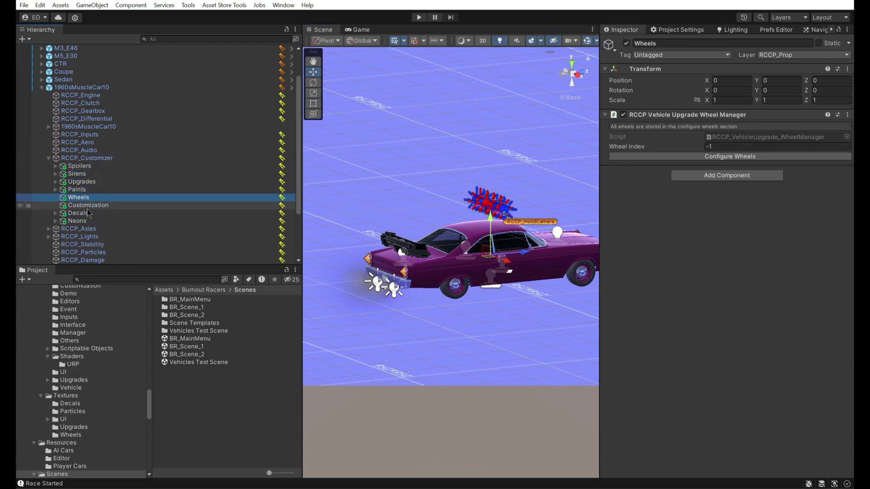
pyautogui.click(88, 205)
pyautogui.click(87, 213)
pyautogui.click(89, 221)
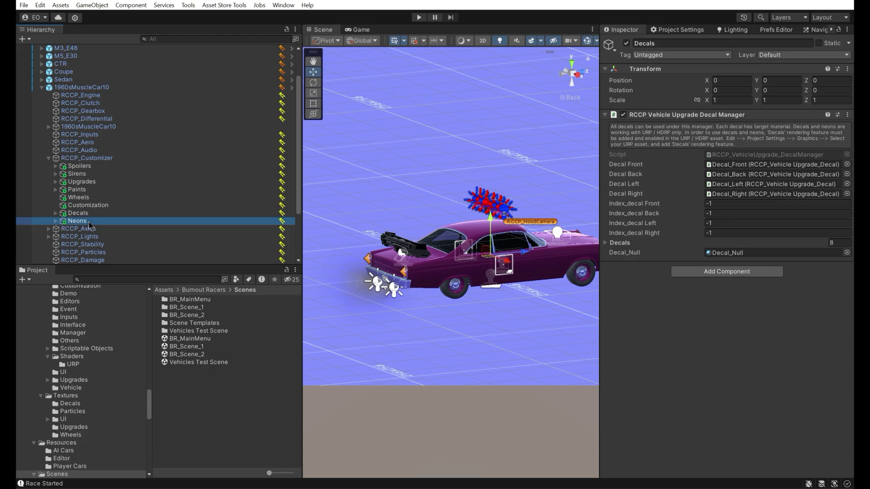
# Step: Select all spoilers from Spoiler_15 to Spoiler_00 and move them together onto the car's trunk lid
pyautogui.click(55, 166)
pyautogui.click(75, 174)
pyautogui.scroll(-3, 104, 205)
pyautogui.keyDown('shift'); pyautogui.click(91, 232); pyautogui.keyUp('shift')
pyautogui.press('f')
pyautogui.moveTo(466, 260); pyautogui.dragTo(435, 264)
pyautogui.moveTo(422, 229); pyautogui.dragTo(422, 247)
# Step: Lower the siren toward the car's roof to Y 0.864 and shrink the scene view's 3D icons
pyautogui.click(52, 241)
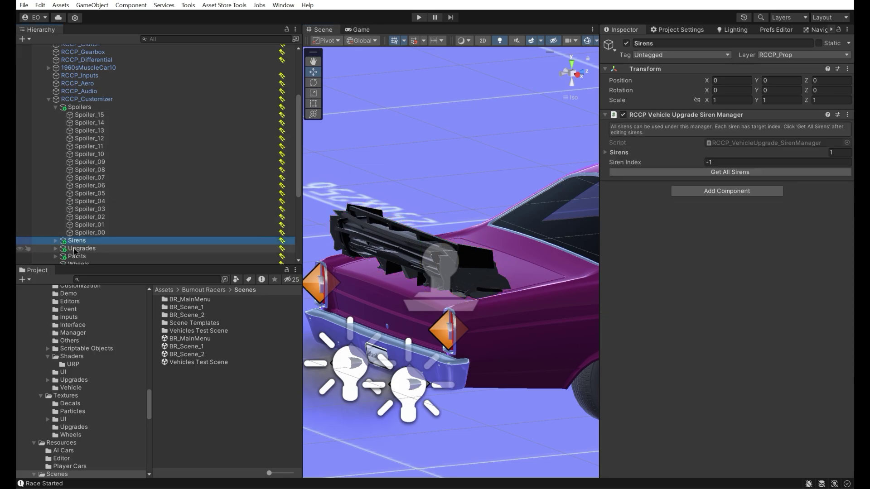
pyautogui.click(54, 241)
pyautogui.click(100, 248)
pyautogui.press('f')
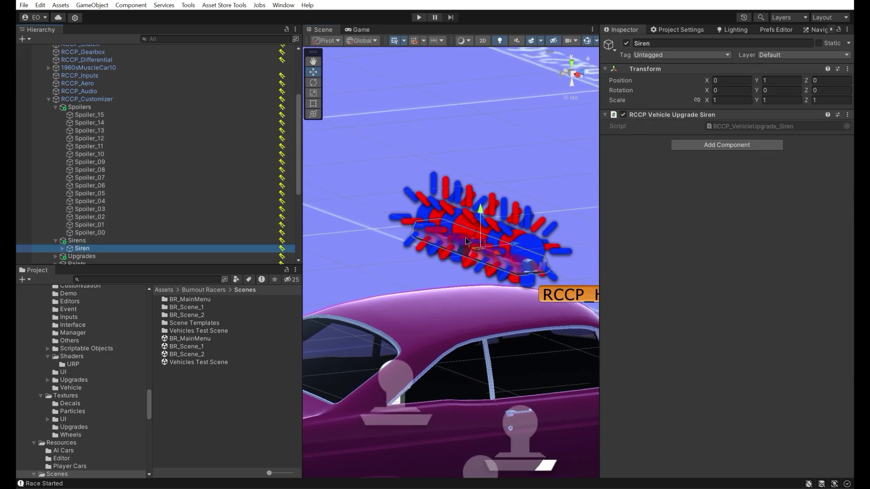
pyautogui.moveTo(453, 231); pyautogui.dragTo(453, 254)
pyautogui.click(596, 41)
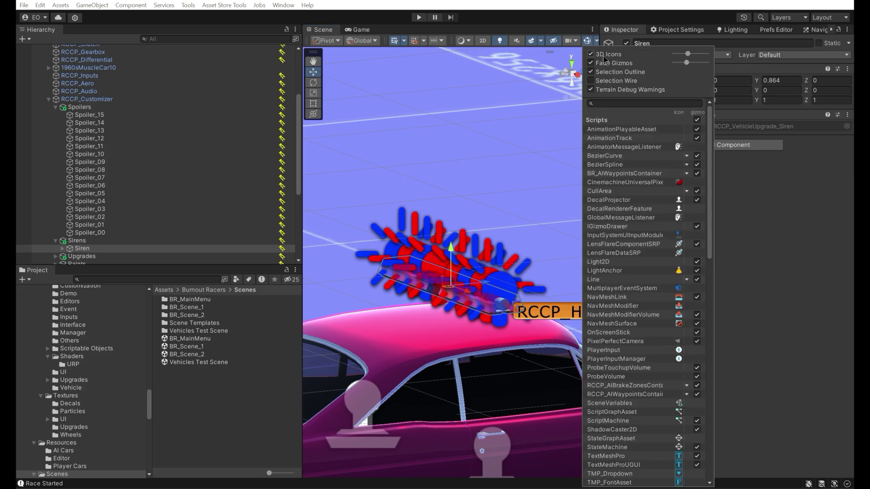
pyautogui.moveTo(691, 52); pyautogui.dragTo(682, 55)
# Step: Seat the siren on the roof at Y 0.724 and narrow it to an X scale of 0.9246
pyautogui.moveTo(452, 245); pyautogui.dragTo(460, 270)
pyautogui.moveTo(461, 272); pyautogui.dragTo(492, 298, button='right')
pyautogui.keyDown('alt'); pyautogui.moveTo(491, 298); pyautogui.dragTo(473, 314); pyautogui.keyUp('alt')
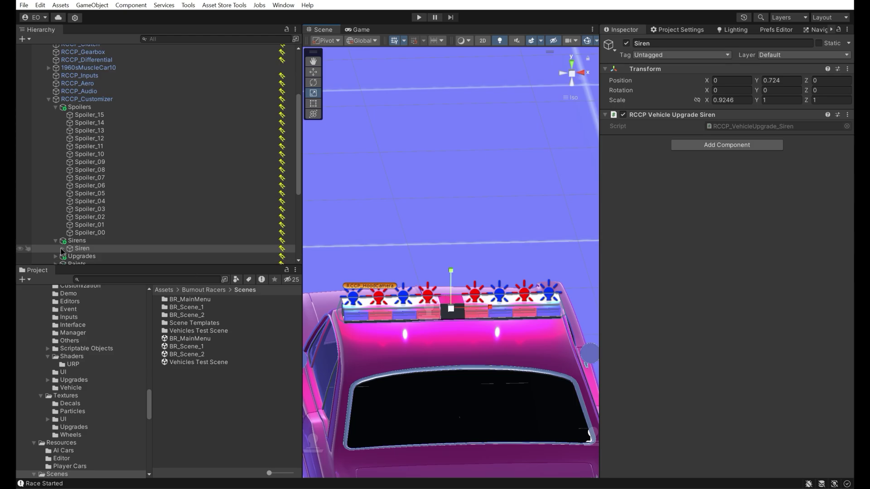
# Step: Examine the efficiency settings of the engine, handling, brake and speed upgrades in the Customizer
pyautogui.scroll(-2, 63, 251)
pyautogui.click(55, 226)
pyautogui.click(78, 235)
pyautogui.keyDown('alt'); pyautogui.moveTo(406, 272); pyautogui.dragTo(507, 283); pyautogui.keyUp('alt')
pyautogui.click(121, 243)
pyautogui.click(116, 251)
pyautogui.click(115, 259)
pyautogui.click(110, 235)
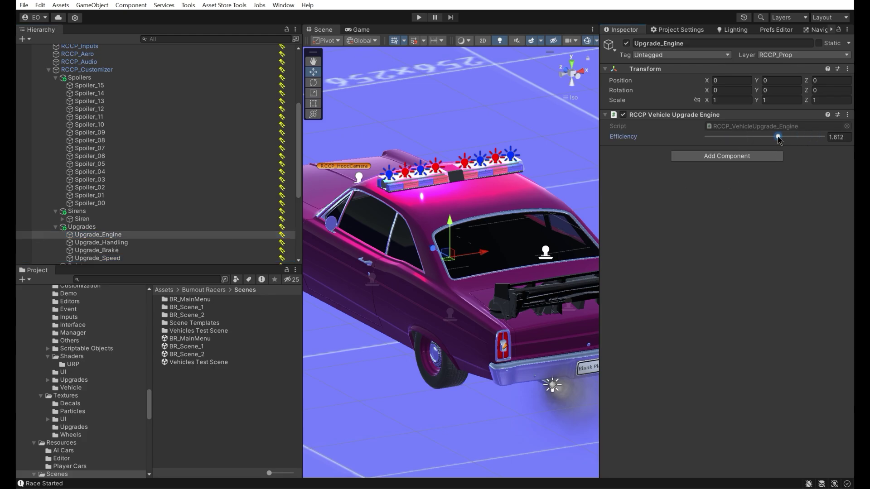
# Step: Check the Paint_1 upgrade, then locate and open the D_Body material used by the MuscleCar body mesh
pyautogui.scroll(-2, 73, 236)
pyautogui.click(55, 237)
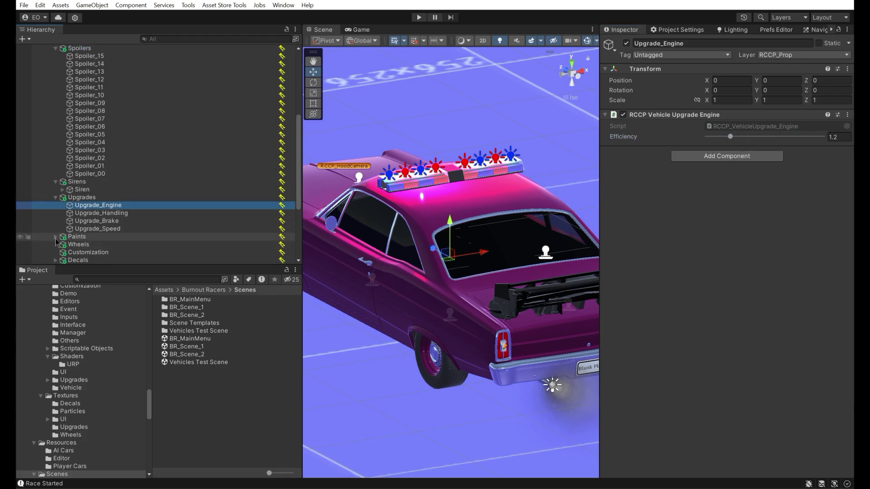
pyautogui.click(85, 246)
pyautogui.keyDown('alt'); pyautogui.moveTo(353, 267); pyautogui.dragTo(521, 280); pyautogui.keyUp('alt')
pyautogui.moveTo(453, 281); pyautogui.dragTo(539, 262, button='middle')
pyautogui.scroll(-3, 540, 262)
pyautogui.click(455, 294)
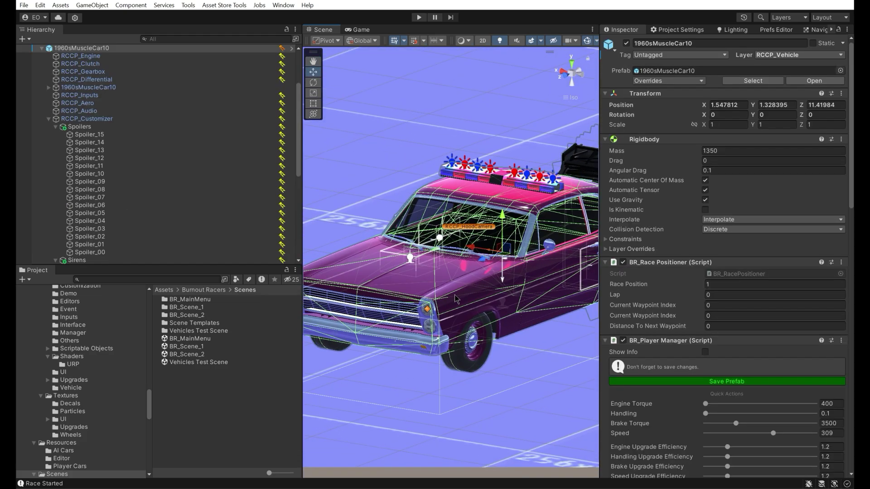
pyautogui.click(455, 295)
pyautogui.click(731, 168)
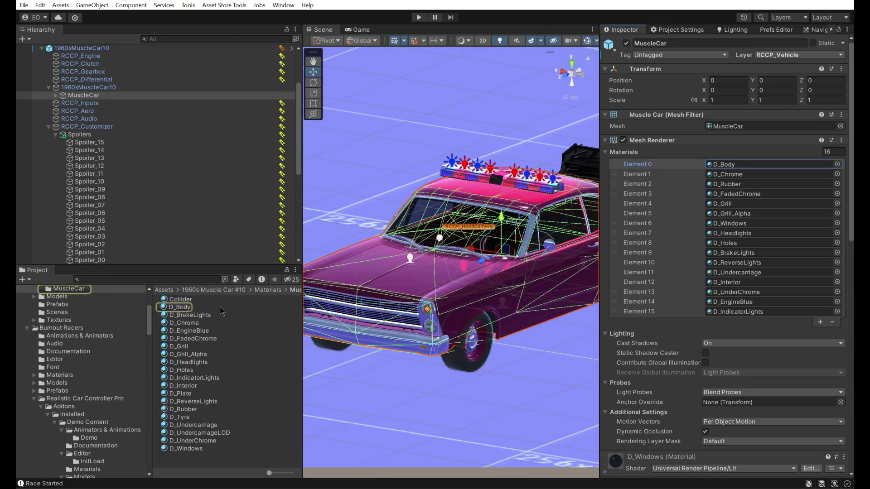
pyautogui.click(207, 309)
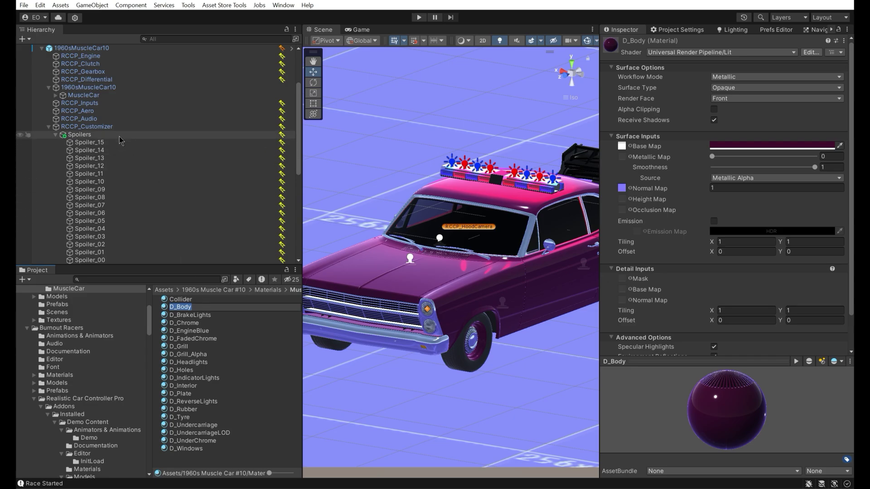
# Step: Set the paint material of the Paint_1 upgrade to D_Body
pyautogui.click(56, 134)
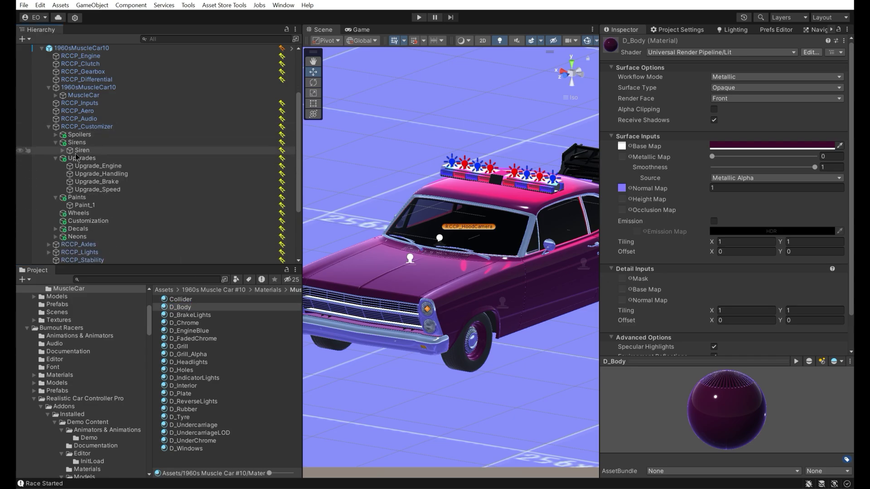
pyautogui.click(78, 213)
pyautogui.click(84, 206)
pyautogui.click(847, 148)
pyautogui.write('body')
pyautogui.doubleClick(584, 177)
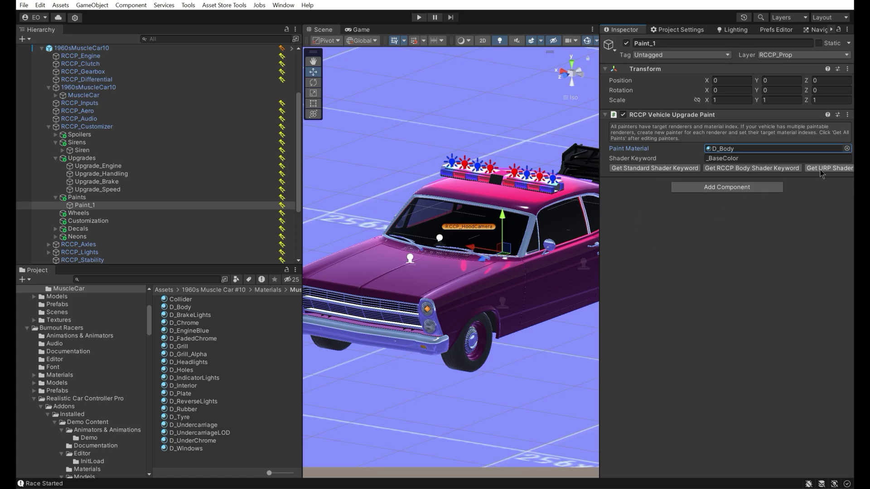
# Step: Open the changeable wheels configuration from the Wheels manager and inspect its first two wheel entries
pyautogui.click(68, 213)
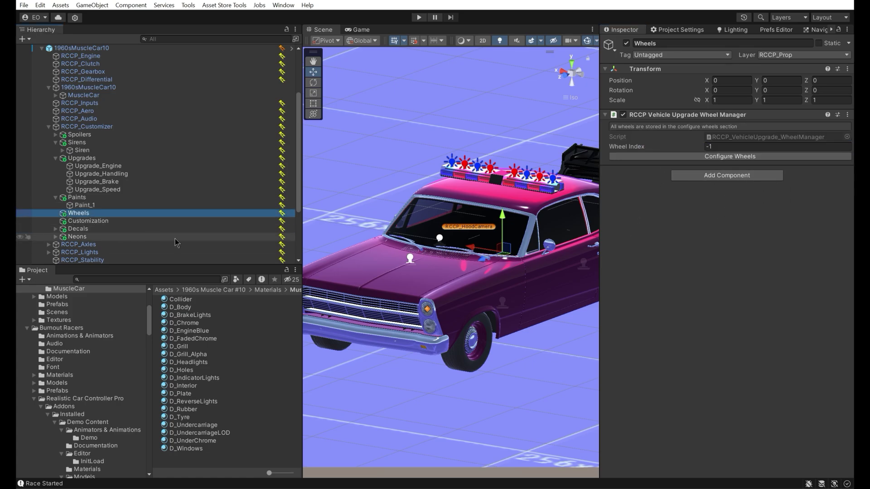
pyautogui.click(717, 158)
pyautogui.click(616, 80)
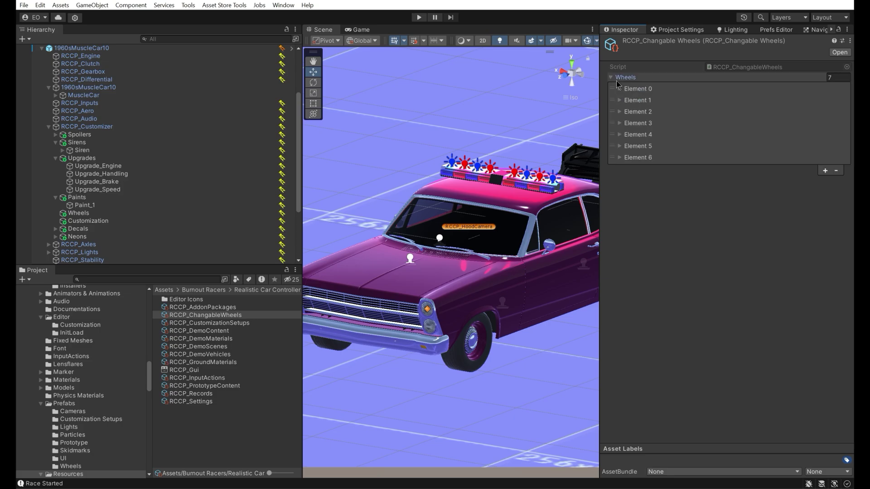
pyautogui.click(627, 103)
pyautogui.click(620, 101)
pyautogui.click(621, 89)
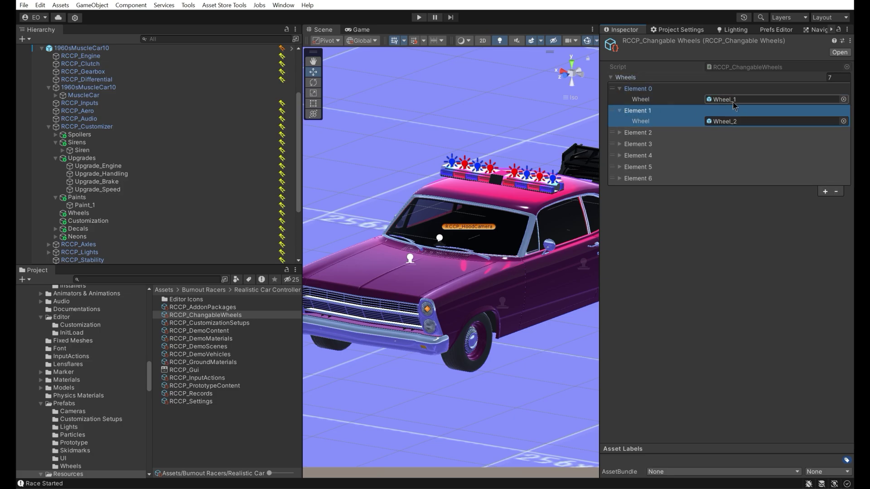
# Step: Locate the Wheel_1 prefab and preview the prefabs Wheel_1 to Wheel_7 from another angle
pyautogui.click(734, 100)
pyautogui.click(250, 299)
pyautogui.keyDown('shift'); pyautogui.click(268, 347); pyautogui.keyUp('shift')
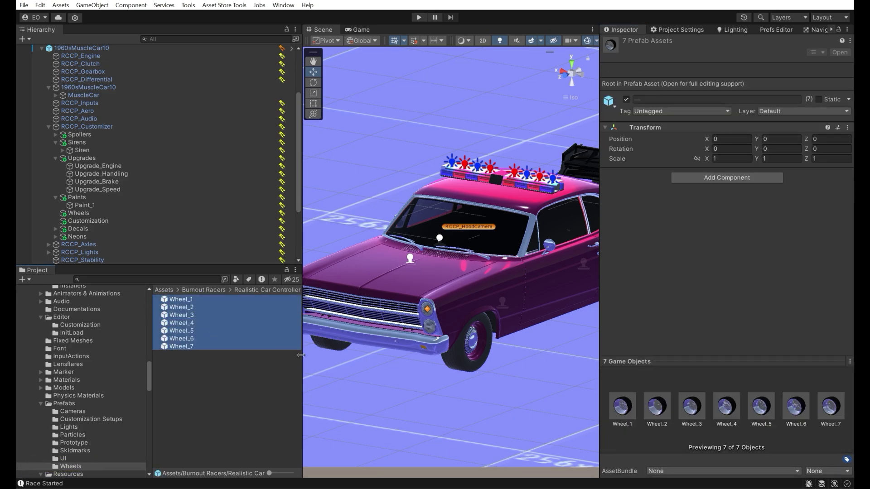
pyautogui.moveTo(722, 420); pyautogui.dragTo(424, 402)
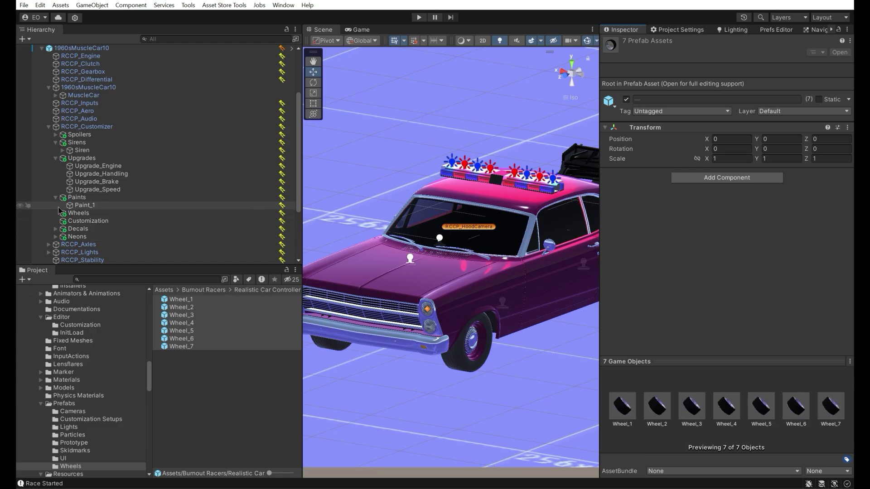
# Step: View the Customization manager and inspect the placement of Decal_Front on the hood and Decal_Back at the rear
pyautogui.click(69, 222)
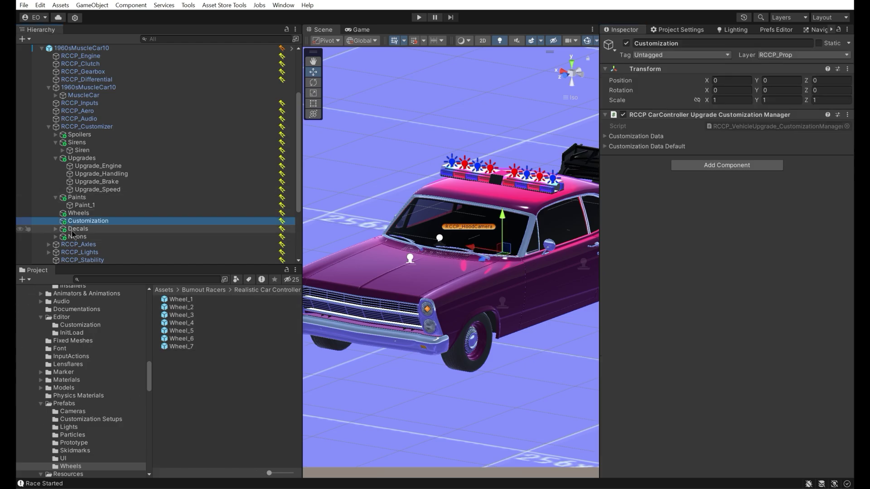
pyautogui.click(74, 229)
pyautogui.click(78, 237)
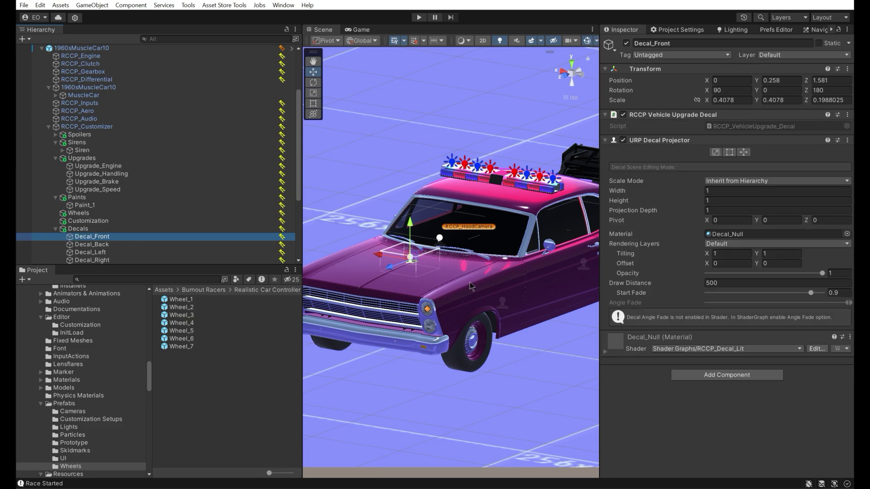
pyautogui.keyDown('alt'); pyautogui.moveTo(467, 284); pyautogui.dragTo(406, 287); pyautogui.keyUp('alt')
pyautogui.moveTo(404, 266); pyautogui.dragTo(481, 243, button='middle')
pyautogui.press('Down')
pyautogui.press('f')
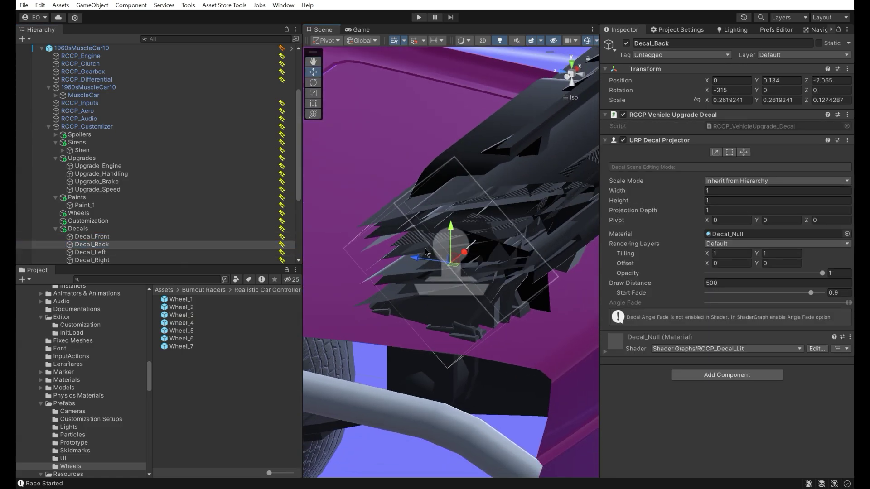
pyautogui.scroll(-5, 422, 253)
pyautogui.keyDown('alt'); pyautogui.moveTo(422, 252); pyautogui.dragTo(456, 237); pyautogui.keyUp('alt')
# Step: Inspect the placement of Decal_Left and Decal_Right on the car's doors
pyautogui.click(151, 253)
pyautogui.press('f')
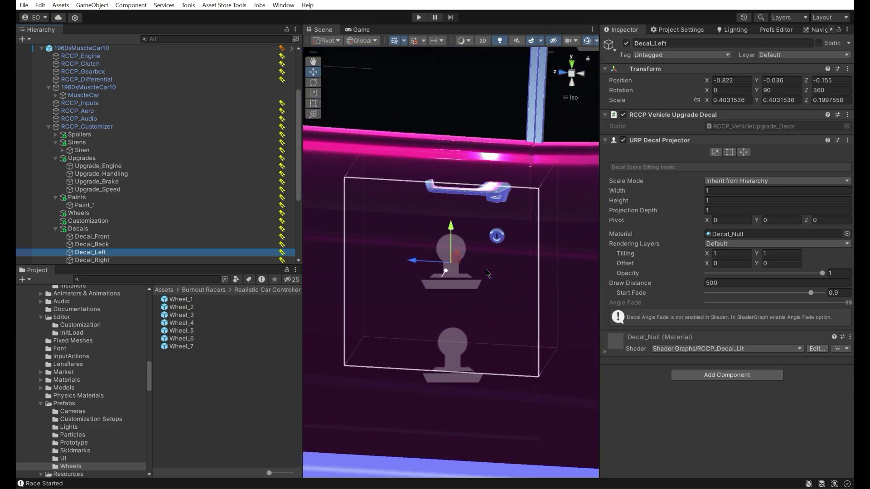
pyautogui.keyDown('alt'); pyautogui.moveTo(486, 269); pyautogui.dragTo(326, 262); pyautogui.keyUp('alt')
pyautogui.press('Down')
pyautogui.press('f')
pyautogui.keyDown('alt'); pyautogui.moveTo(440, 269); pyautogui.dragTo(455, 270); pyautogui.keyUp('alt')
pyautogui.scroll(-10, 454, 270)
pyautogui.moveTo(498, 268); pyautogui.dragTo(526, 267, button='middle')
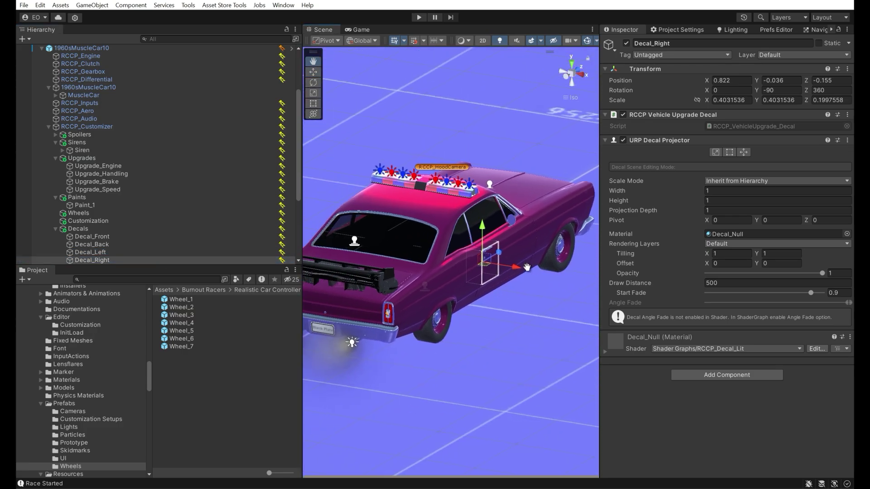
# Step: Assign the Decal_0 material to the front, back, left and right decals together and check them around the car
pyautogui.keyDown('shift'); pyautogui.click(220, 236); pyautogui.keyUp('shift')
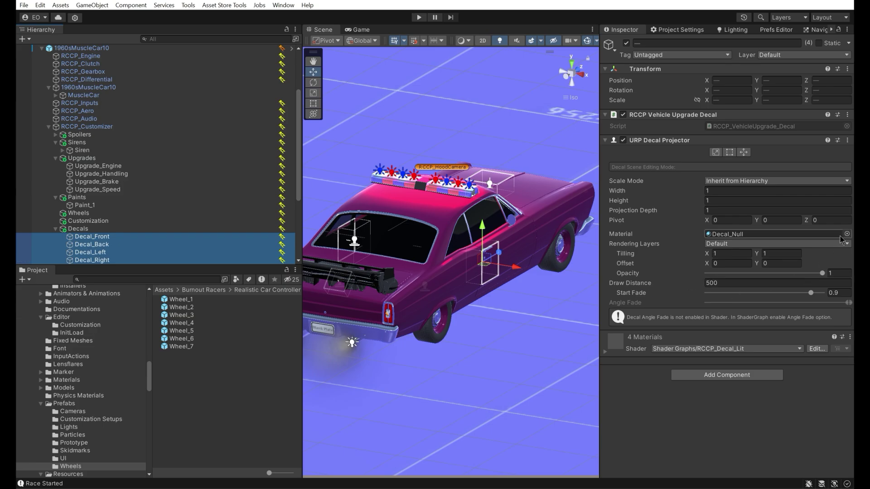
pyautogui.click(847, 234)
pyautogui.click(588, 269)
pyautogui.keyDown('alt'); pyautogui.moveTo(539, 276); pyautogui.dragTo(693, 271); pyautogui.keyUp('alt')
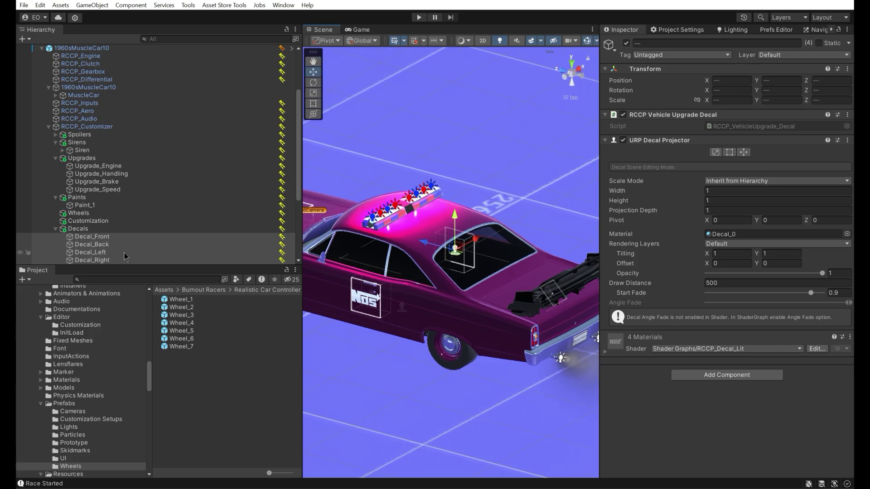
# Step: Move Decal_Back onto the trunk lid ahead of the spoiler, at Y 0.158 and Z -1.883, and rotate it to X -270
pyautogui.click(118, 245)
pyautogui.press('f')
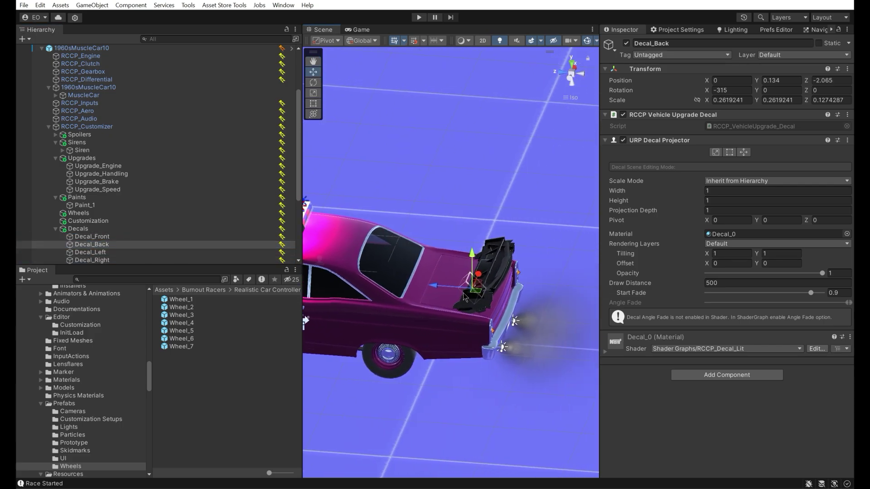
pyautogui.scroll(5, 464, 293)
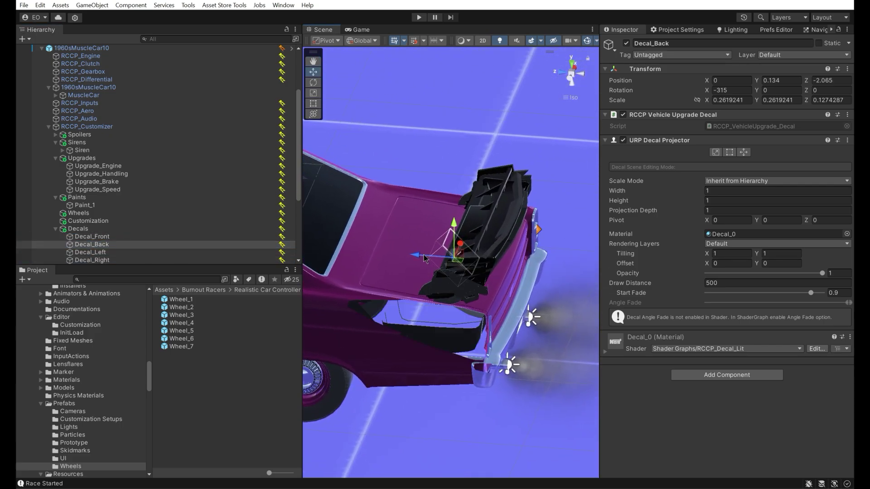
pyautogui.press('e')
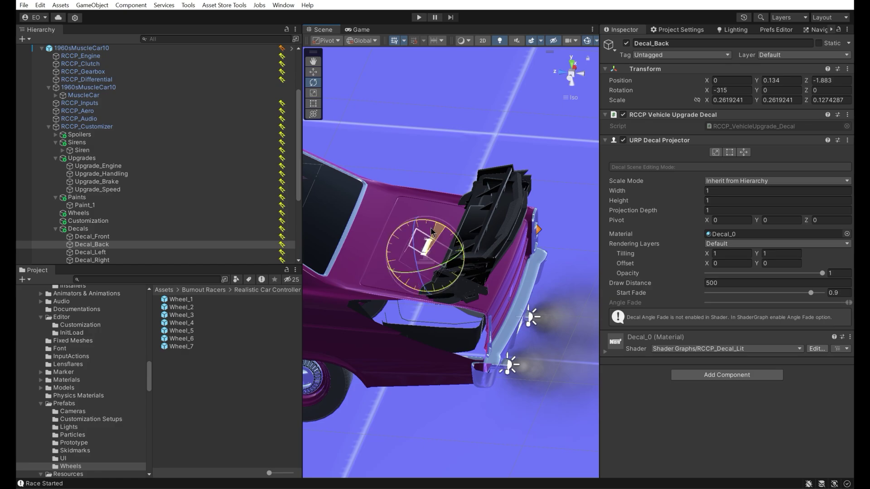
pyautogui.moveTo(394, 228); pyautogui.dragTo(410, 233)
pyautogui.press('w')
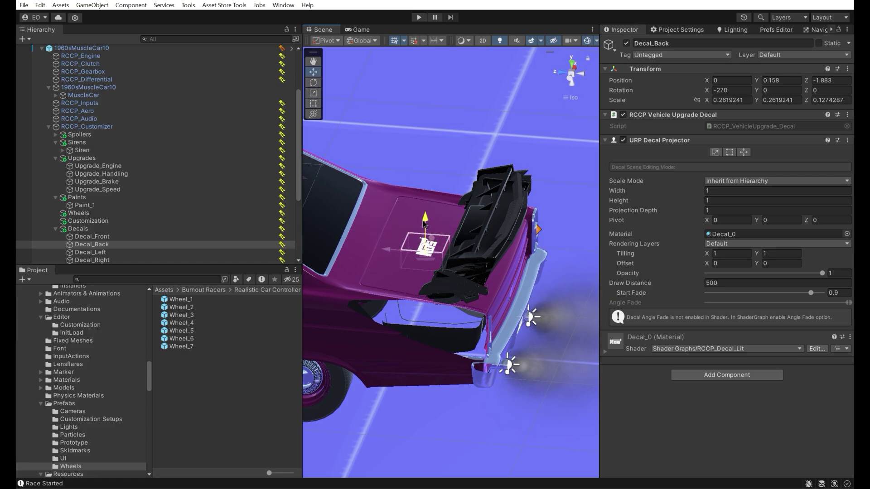
pyautogui.moveTo(463, 271); pyautogui.dragTo(408, 271, button='right')
pyautogui.moveTo(409, 271); pyautogui.dragTo(488, 271, button='middle')
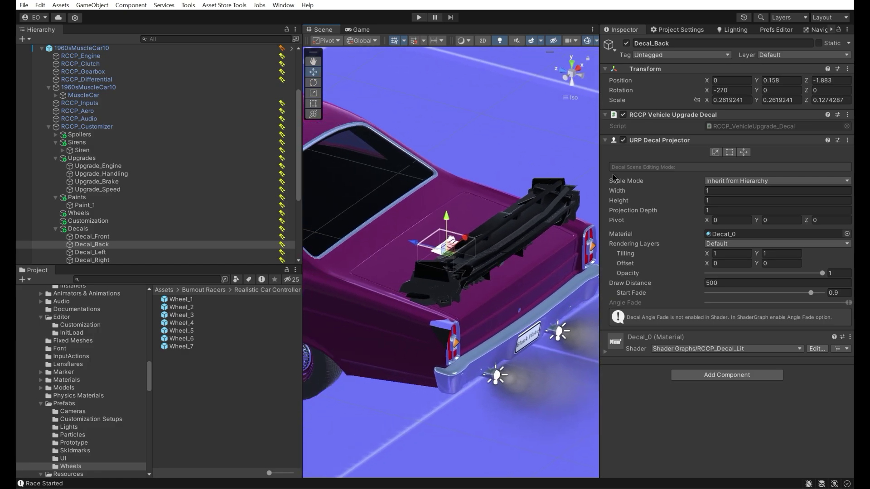
# Step: Copy Decal_Back's Transform component and undo the recent decal edits back to the Decal_Null material
pyautogui.rightClick(657, 75)
pyautogui.moveTo(716, 151)
pyautogui.click(792, 202)
pyautogui.keyDown('alt'); pyautogui.moveTo(498, 247); pyautogui.dragTo(477, 266); pyautogui.keyUp('alt')
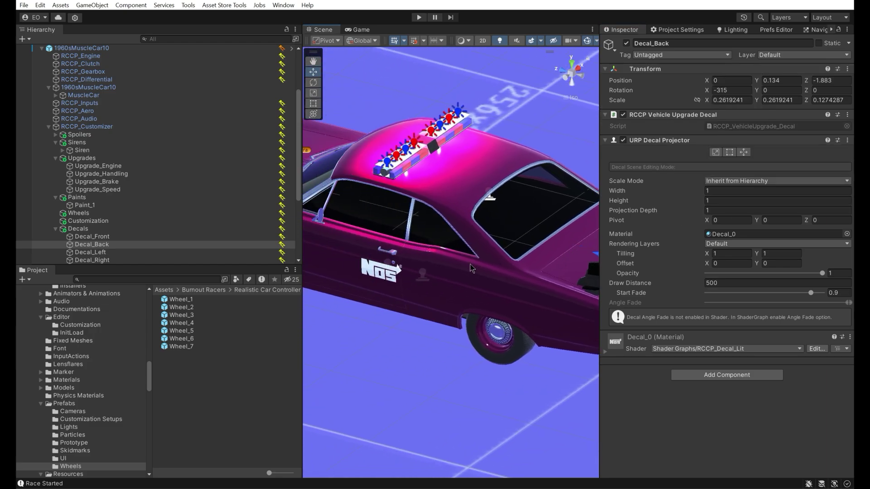
pyautogui.hotkey('ctrl', 'z')
pyautogui.hotkey('ctrl', 'z')
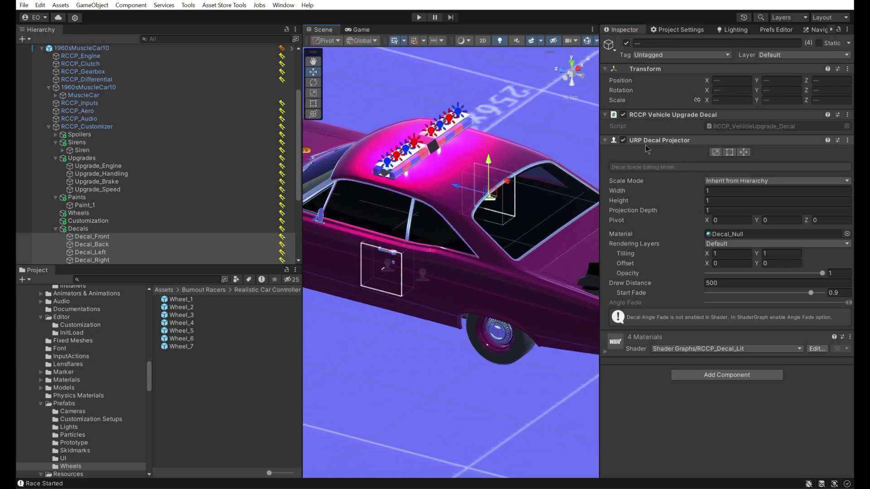
# Step: Paste the copied Transform values onto Decal_Back and check its placement on the trunk lid
pyautogui.moveTo(433, 203); pyautogui.dragTo(320, 213, button='middle')
pyautogui.click(154, 245)
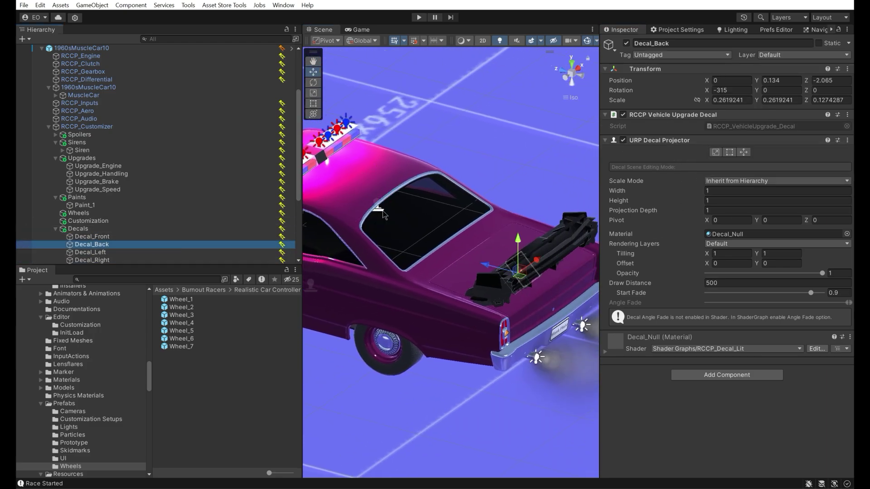
pyautogui.rightClick(656, 81)
pyautogui.moveTo(695, 160)
pyautogui.click(589, 221)
pyautogui.keyDown('alt'); pyautogui.moveTo(598, 225); pyautogui.dragTo(488, 277); pyautogui.keyUp('alt')
# Step: Assign the Neon_Orange material to the Neon object under Neons and check it beneath the car
pyautogui.scroll(-3, 63, 217)
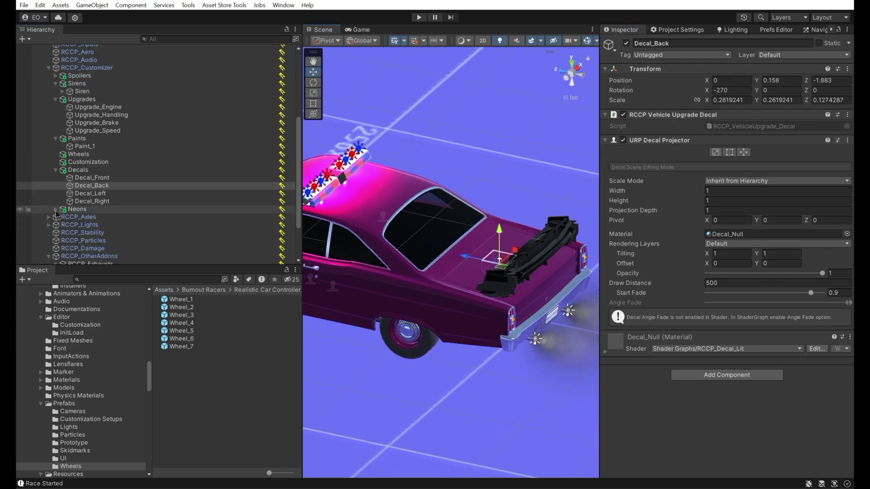
pyautogui.doubleClick(82, 217)
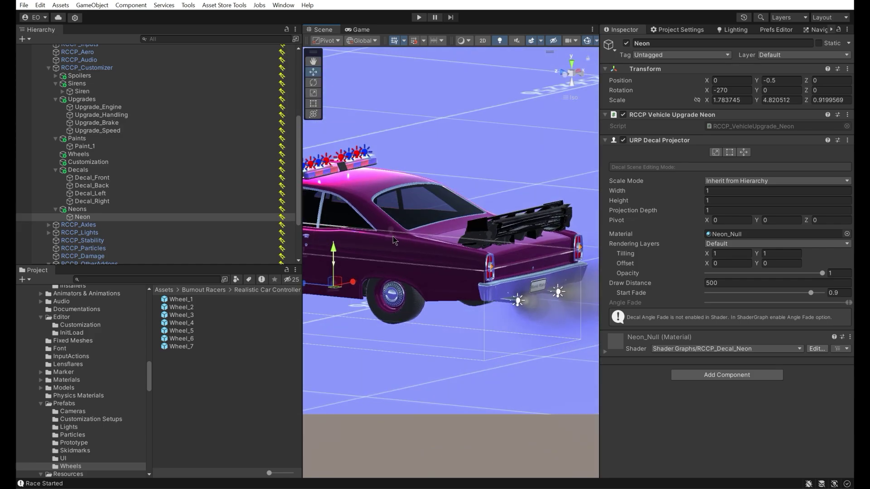
pyautogui.click(847, 234)
pyautogui.click(586, 343)
pyautogui.keyDown('alt'); pyautogui.moveTo(497, 304); pyautogui.dragTo(419, 332); pyautogui.keyUp('alt')
# Step: Scale the neon projector to 6.185681 in Y and lower it to Y -0.948
pyautogui.press('r')
pyautogui.moveTo(461, 294); pyautogui.dragTo(516, 253)
pyautogui.moveTo(515, 253); pyautogui.dragTo(256, 287, button='right')
pyautogui.moveTo(445, 287); pyautogui.dragTo(421, 281, button='right')
pyautogui.press('w')
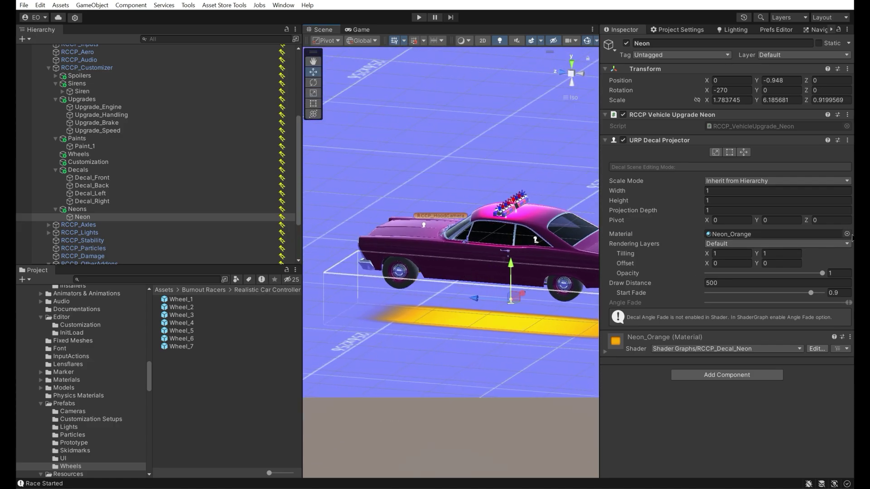
# Step: Reset the Neon object's material to Neon_Null
pyautogui.click(847, 234)
pyautogui.doubleClick(593, 320)
pyautogui.moveTo(507, 304); pyautogui.dragTo(434, 305, button='right')
# Step: Open the customizer of 1960sMuscleCar10 and hide all of its customization parts
pyautogui.scroll(5, 159, 201)
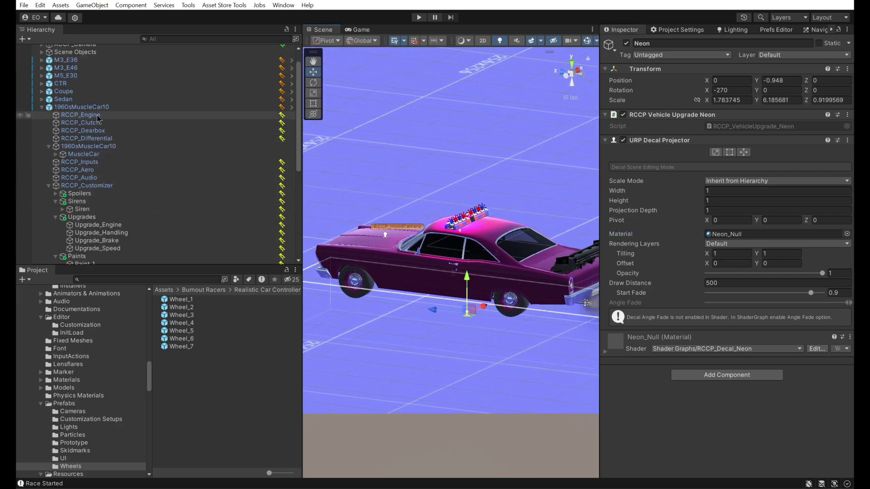
pyautogui.click(81, 107)
pyautogui.moveTo(853, 149); pyautogui.dragTo(853, 399)
pyautogui.click(836, 317)
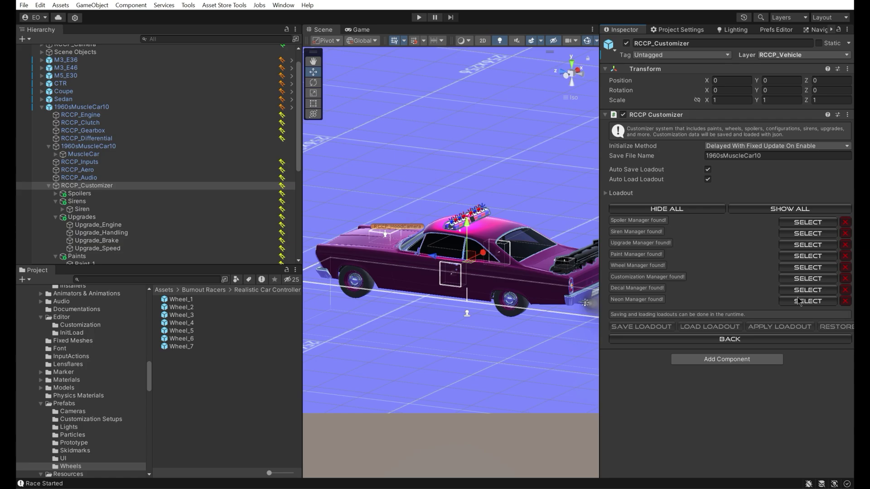
pyautogui.click(697, 211)
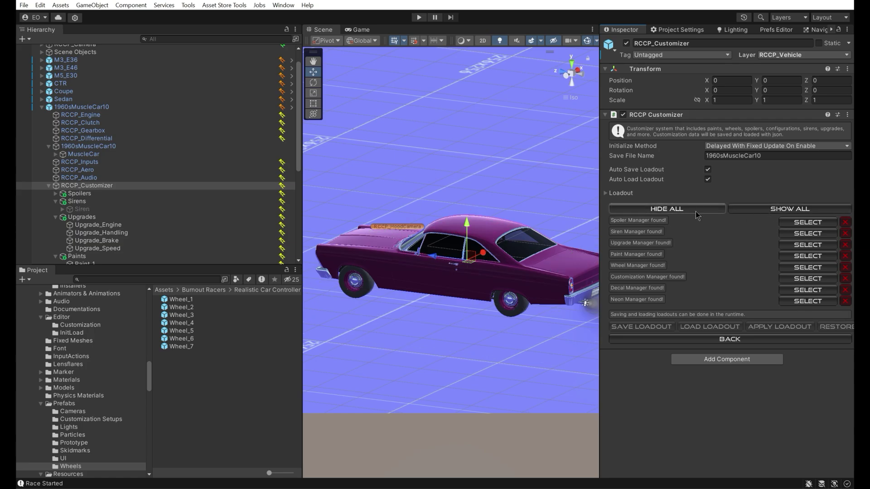
# Step: Set brake torque 4029, speed 208 and engine, handling, brake and speed upgrade efficiencies 1.25, 1.384, 1.283 and 1.352, and save the prefab
pyautogui.click(727, 339)
pyautogui.moveTo(853, 167); pyautogui.dragTo(853, 245)
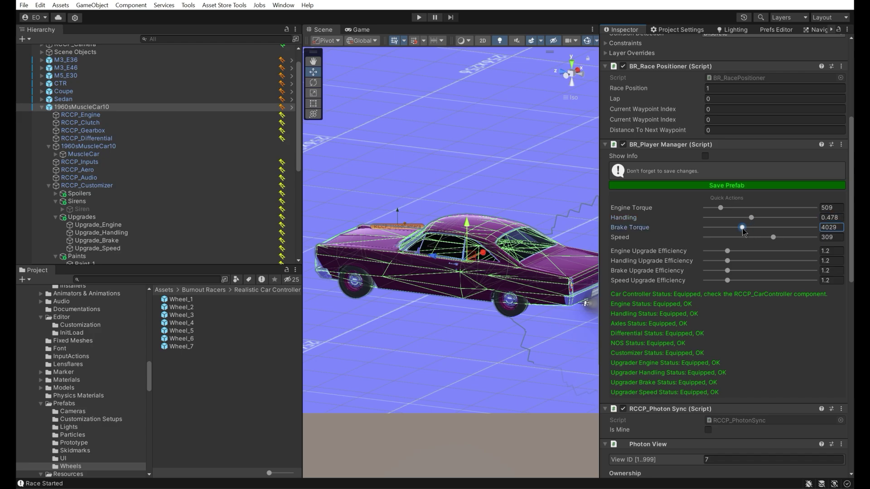
pyautogui.moveTo(758, 238); pyautogui.dragTo(747, 237)
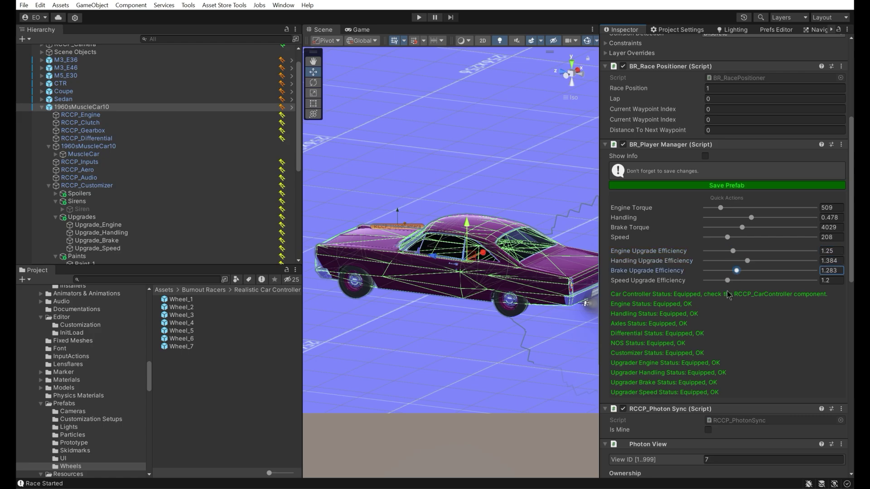
pyautogui.moveTo(850, 246)
pyautogui.mouseDown()
pyautogui.moveTo(851, 327)
pyautogui.moveTo(853, 248)
pyautogui.mouseUp()
pyautogui.scroll(1, 754, 176)
pyautogui.moveTo(852, 199); pyautogui.dragTo(853, 283)
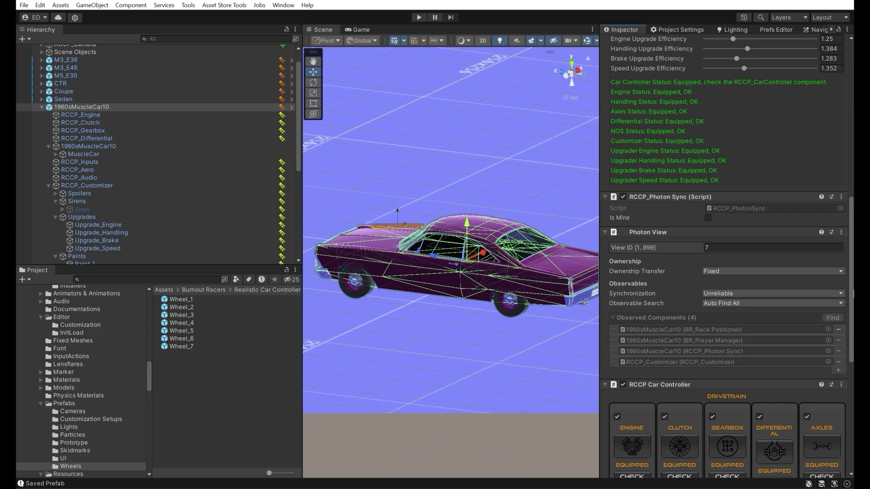
# Step: Turn off Auto Install in the car's Damage addon and try to collect its meshes
pyautogui.moveTo(852, 294); pyautogui.dragTo(852, 403)
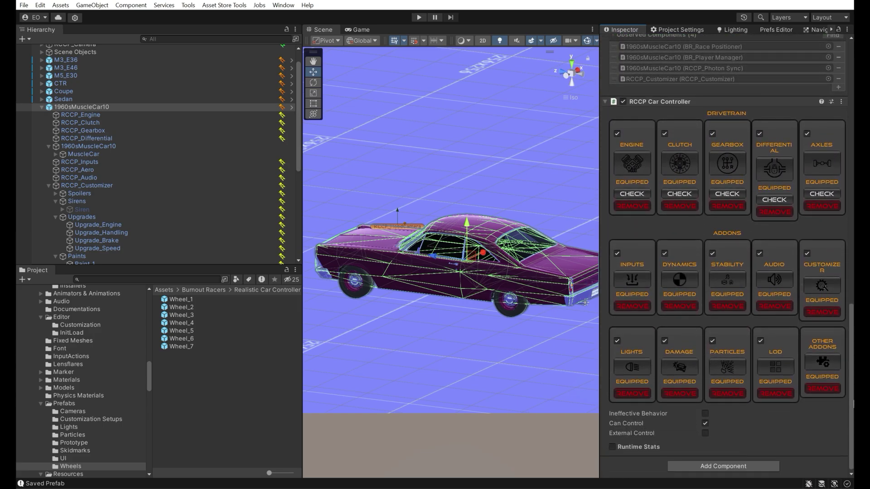
pyautogui.click(678, 368)
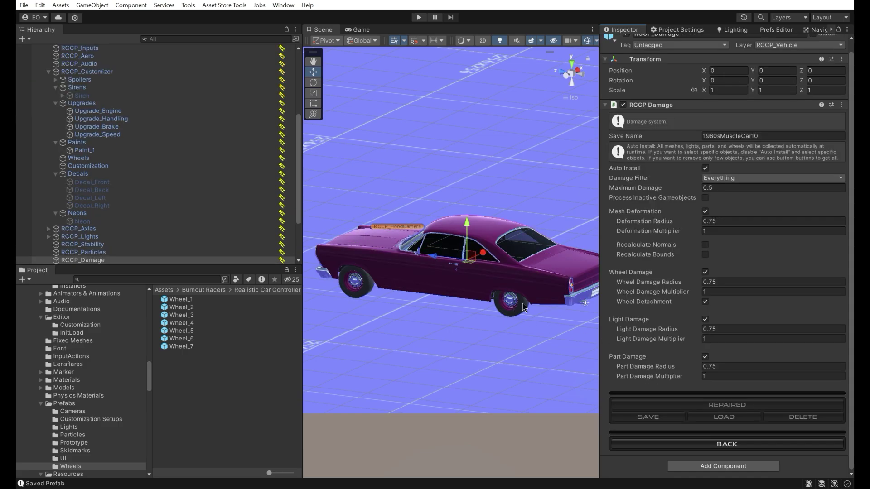
pyautogui.click(705, 169)
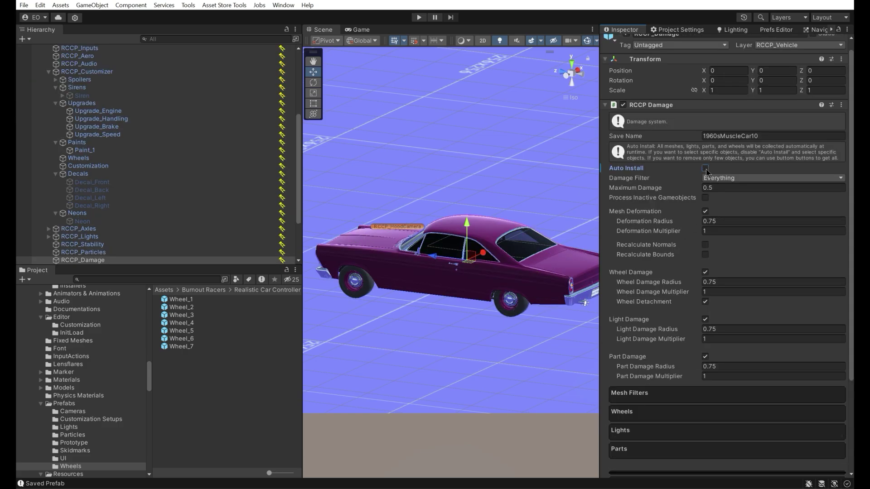
pyautogui.scroll(-5, 853, 229)
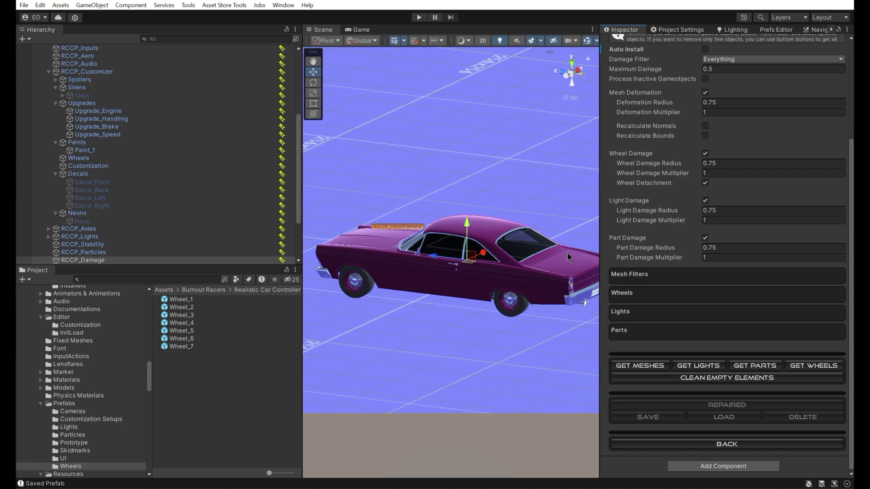
pyautogui.click(644, 365)
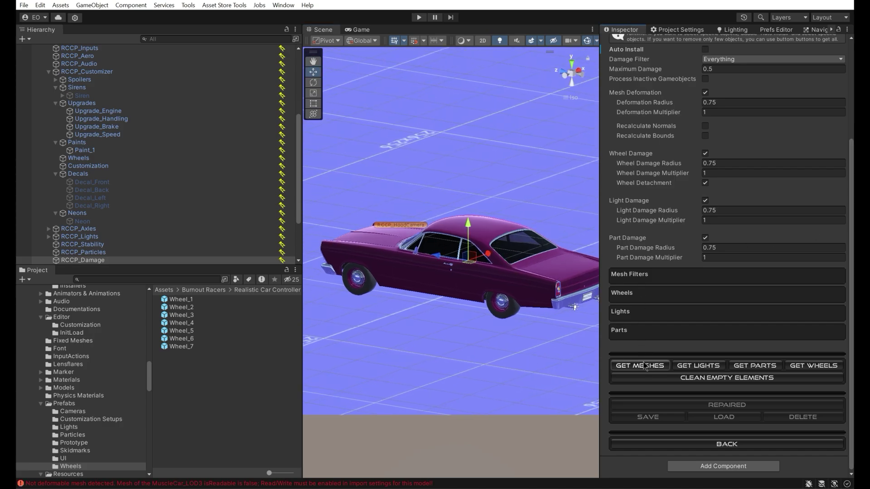
# Step: Clear the console, collect the damage meshes again and read the logged errors about the car's meshes
pyautogui.click(428, 483)
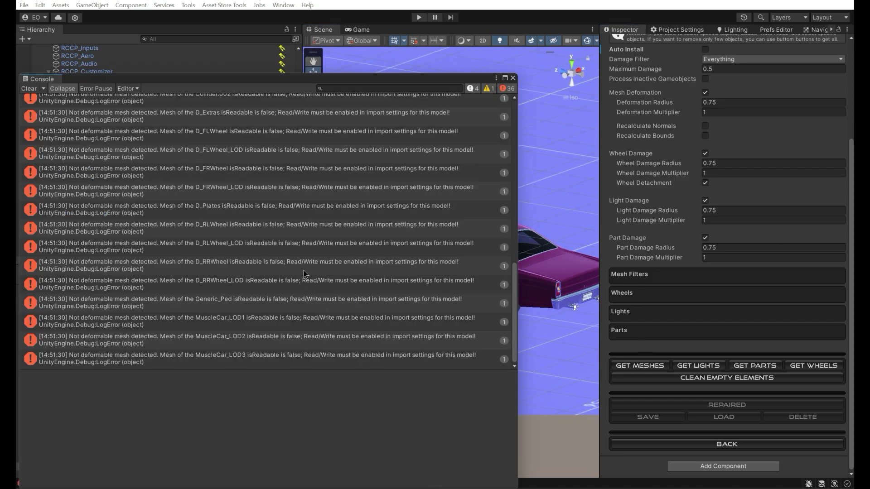
pyautogui.click(28, 89)
pyautogui.click(634, 365)
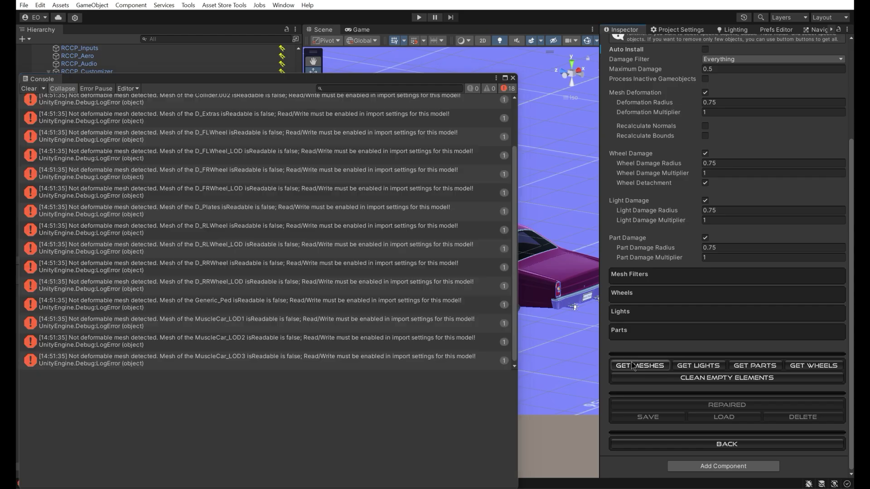
pyautogui.click(299, 188)
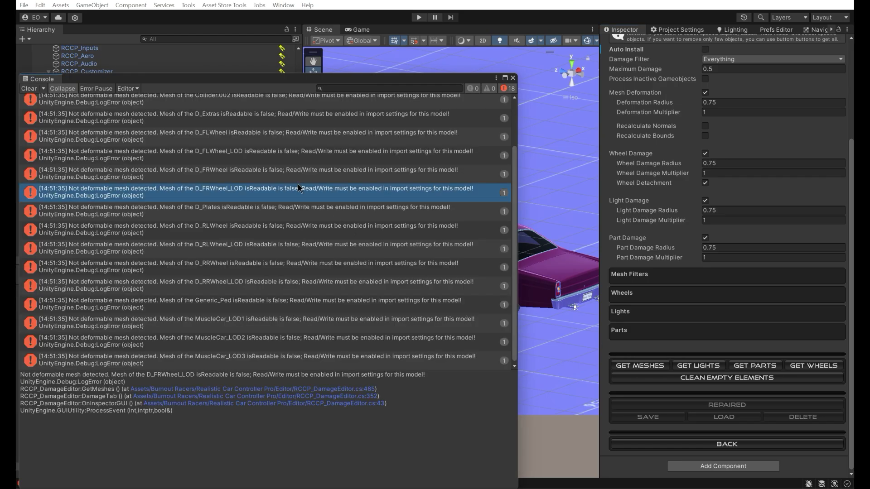
pyautogui.click(193, 158)
pyautogui.click(512, 78)
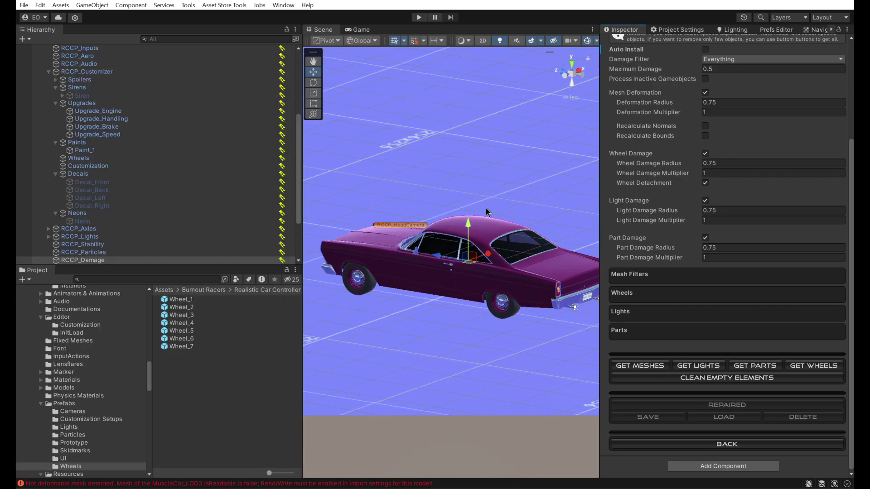
# Step: Select the MuscleCar body object and locate its mesh's source model in the project
pyautogui.click(518, 284)
pyautogui.scroll(5, 679, 224)
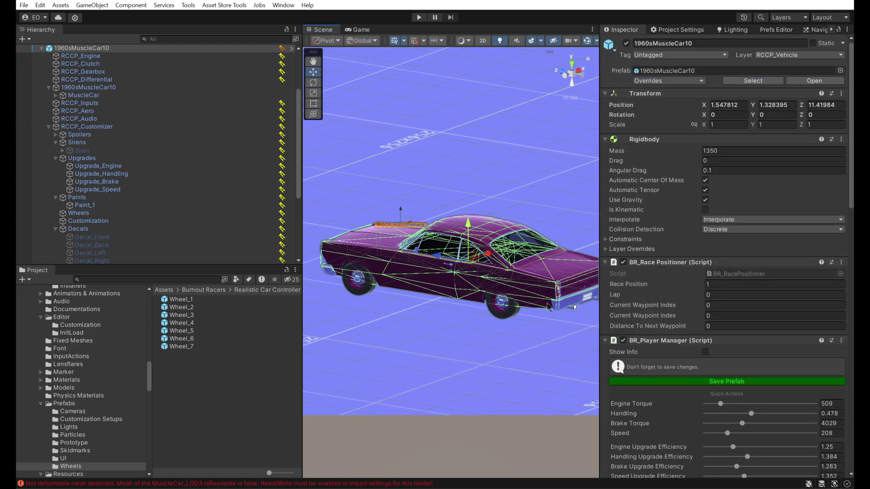
pyautogui.click(532, 281)
pyautogui.click(747, 126)
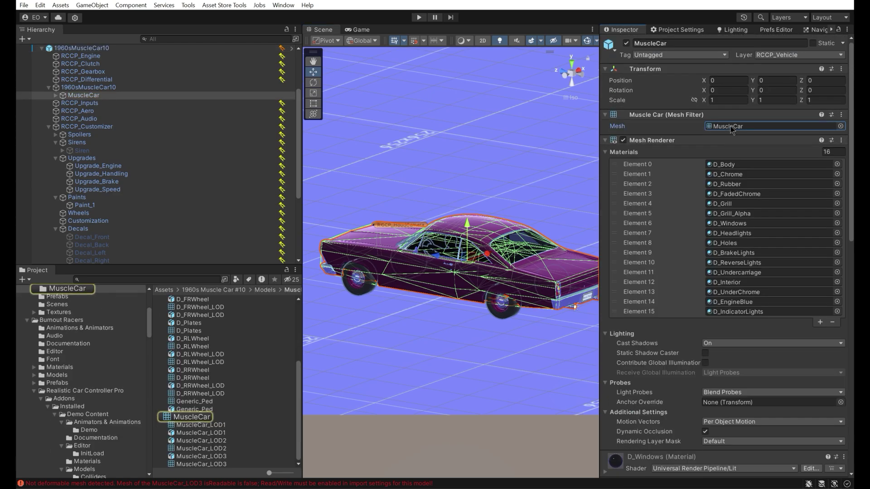
pyautogui.scroll(5, 199, 391)
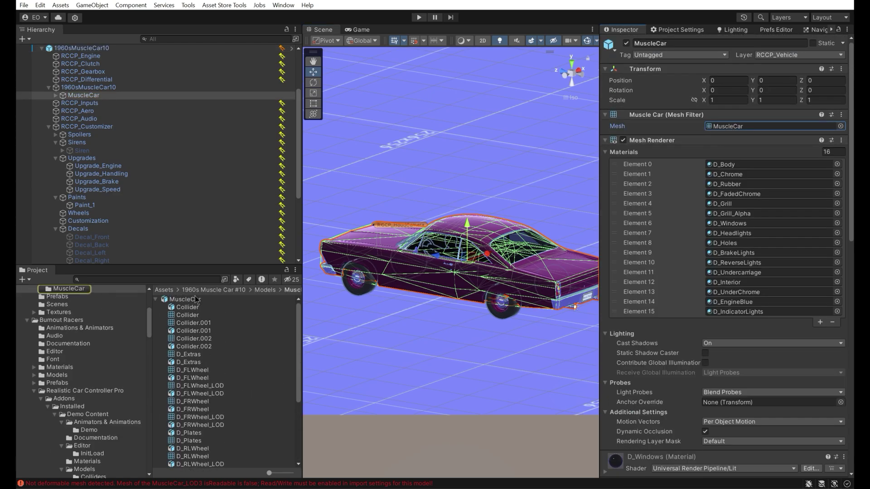
# Step: Open the MuscleCar model's import settings and print its import warning to the console
pyautogui.click(196, 299)
pyautogui.click(157, 300)
pyautogui.moveTo(762, 410); pyautogui.dragTo(701, 418)
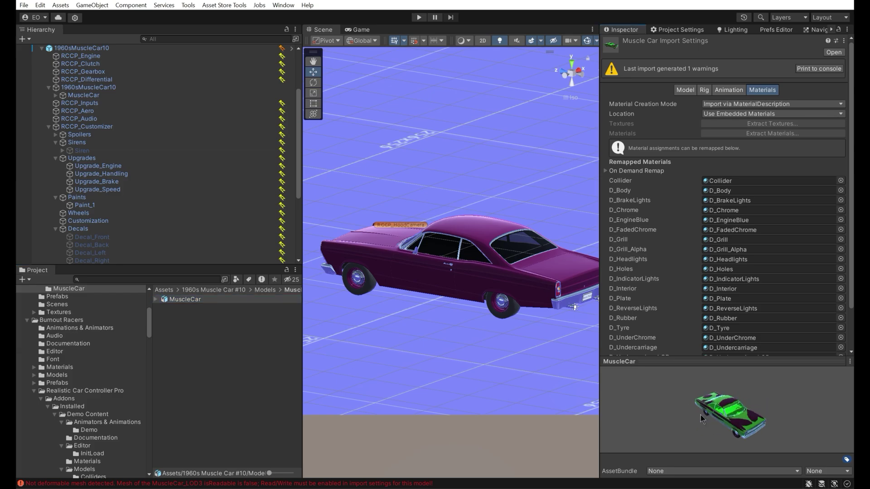
pyautogui.click(684, 91)
pyautogui.click(815, 70)
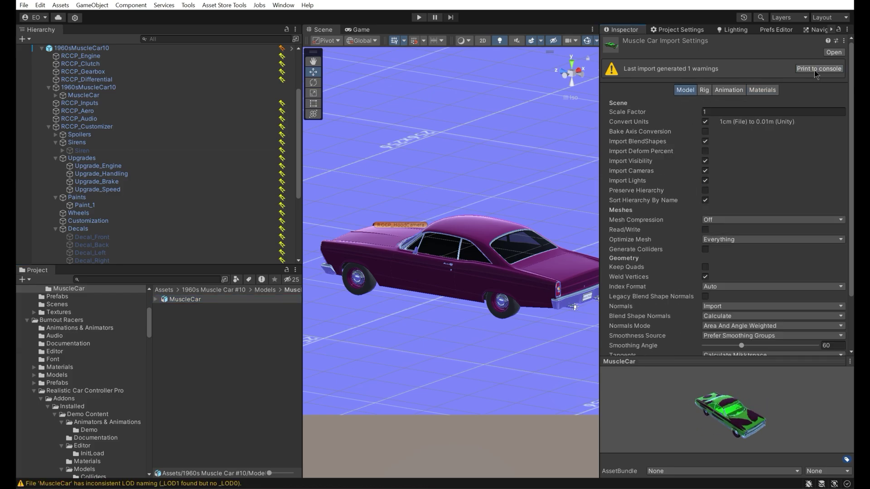
# Step: Set the MuscleCar model's rig animation type to None, toggle its animation import option and check the material settings
pyautogui.click(705, 91)
pyautogui.click(715, 106)
pyautogui.click(721, 113)
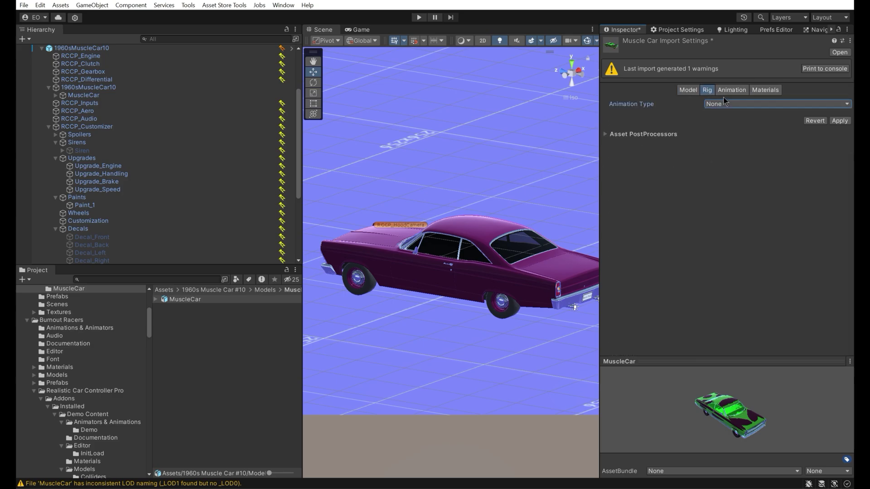
pyautogui.click(726, 91)
pyautogui.click(708, 114)
pyautogui.click(765, 90)
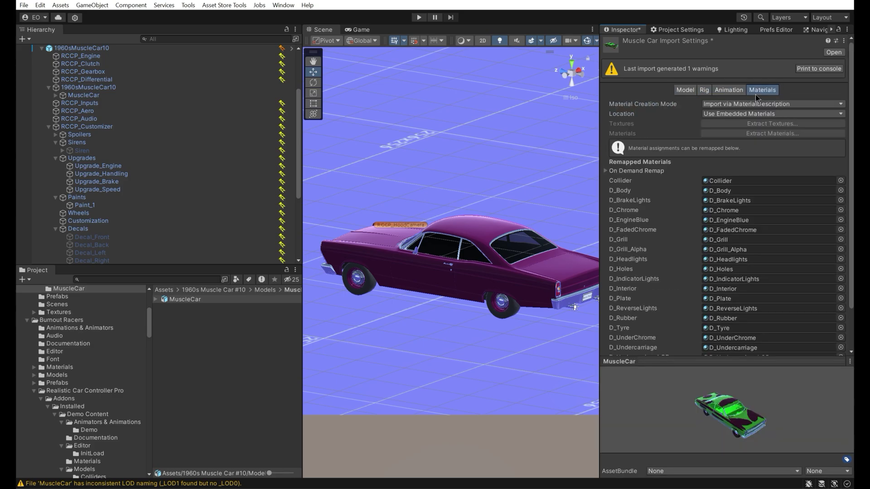
# Step: Enable Read/Write in the MuscleCar model's mesh import settings and apply the pending import changes
pyautogui.click(685, 90)
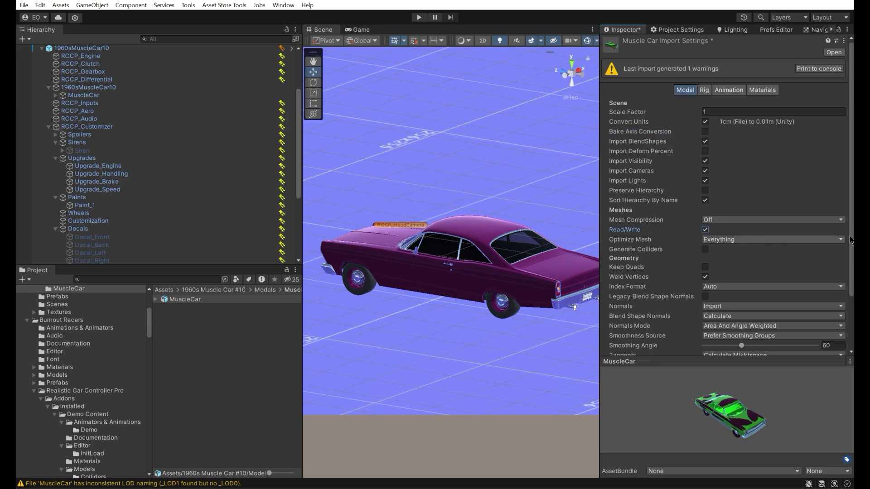
pyautogui.moveTo(852, 204); pyautogui.dragTo(853, 268)
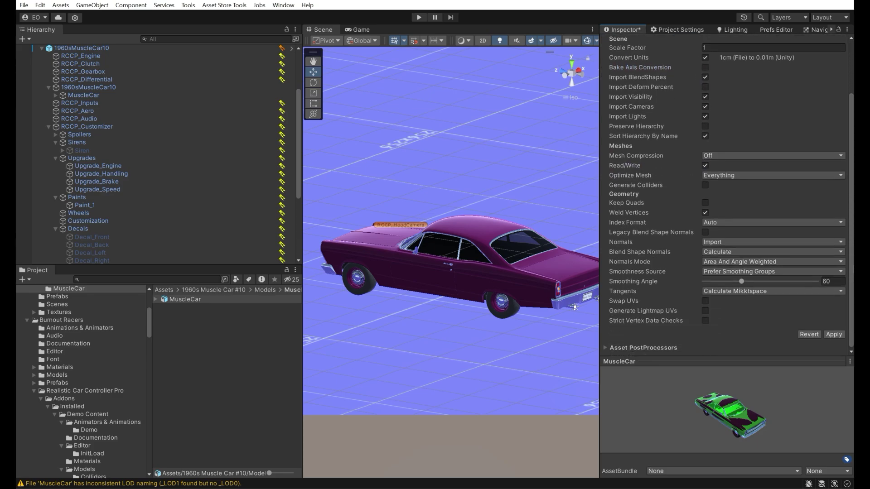
pyautogui.click(833, 335)
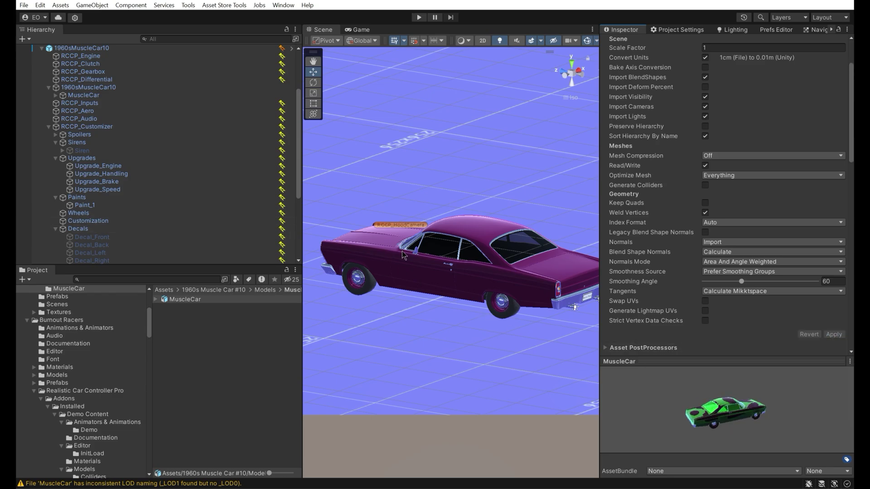
# Step: Open the Damage addon of the 1960sMuscleCar10 vehicle and collect its lights and wheels
pyautogui.click(385, 252)
pyautogui.scroll(-10, 852, 392)
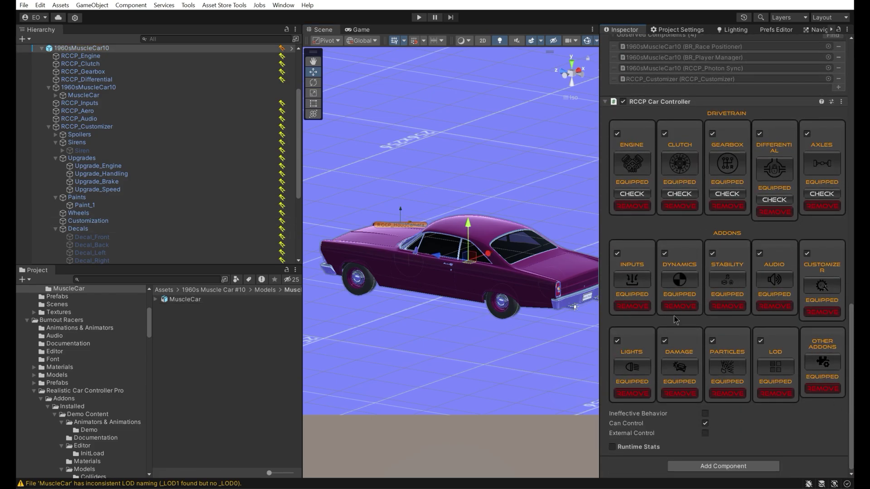
pyautogui.click(680, 367)
pyautogui.click(651, 366)
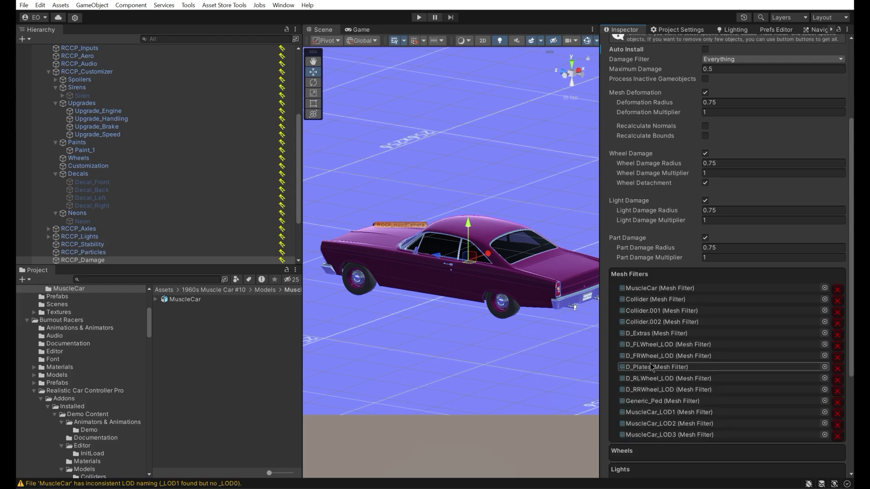
pyautogui.moveTo(853, 272); pyautogui.dragTo(853, 356)
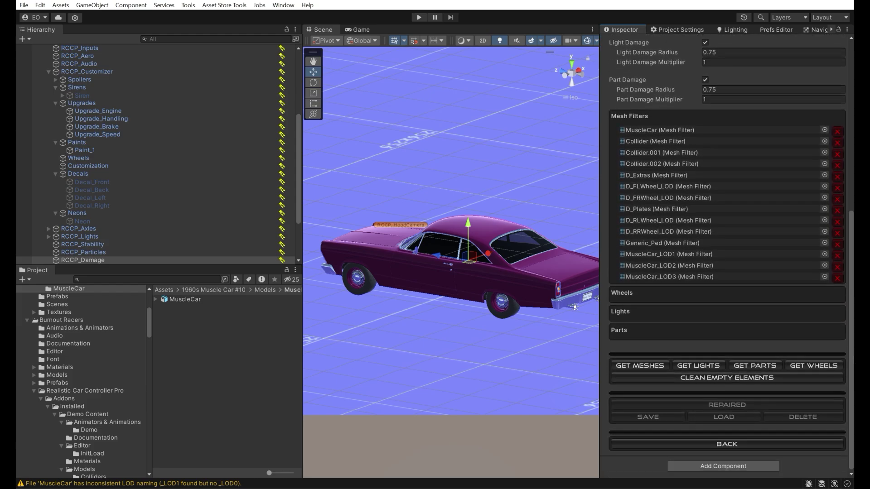
pyautogui.click(698, 366)
pyautogui.scroll(-2, 729, 369)
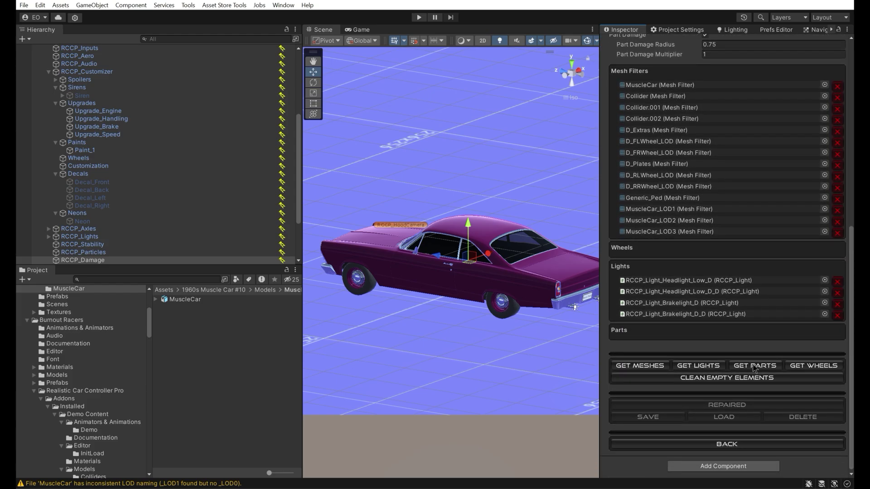
pyautogui.click(798, 367)
# Step: Remove Collider, Collider.001 and Collider.002 from the damage addon's mesh filters
pyautogui.moveTo(851, 335); pyautogui.dragTo(853, 292)
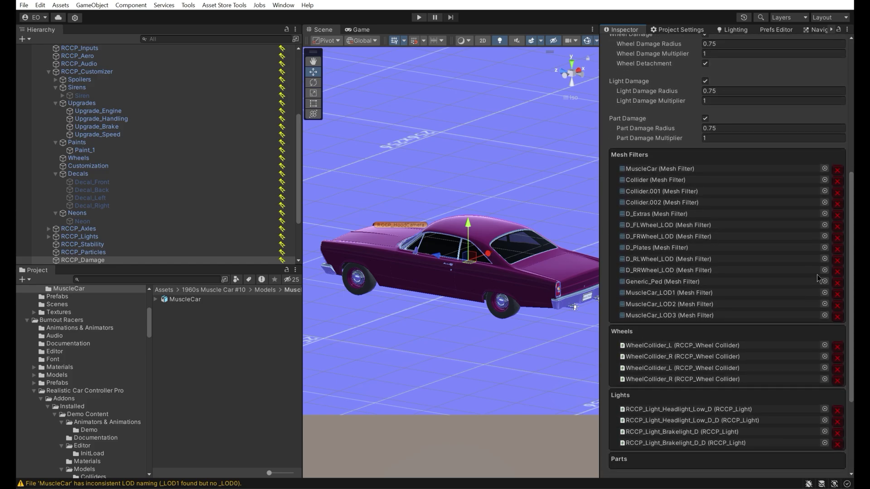
pyautogui.click(756, 181)
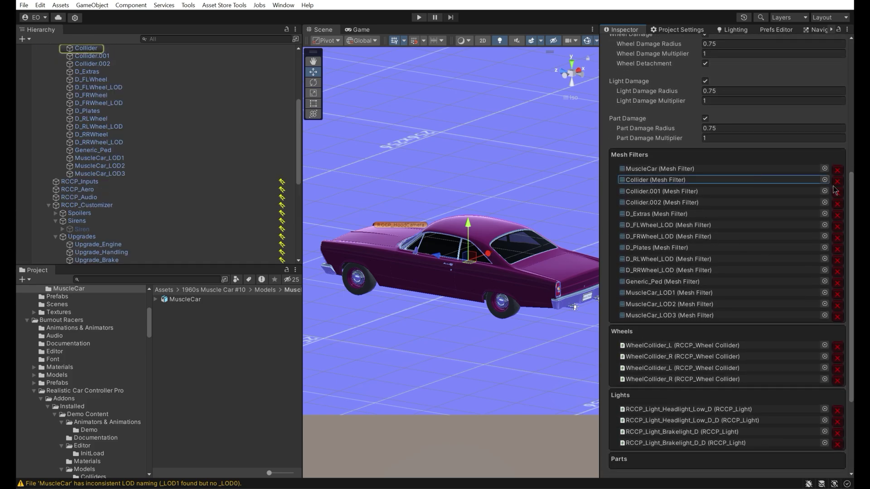
pyautogui.click(837, 182)
pyautogui.click(837, 181)
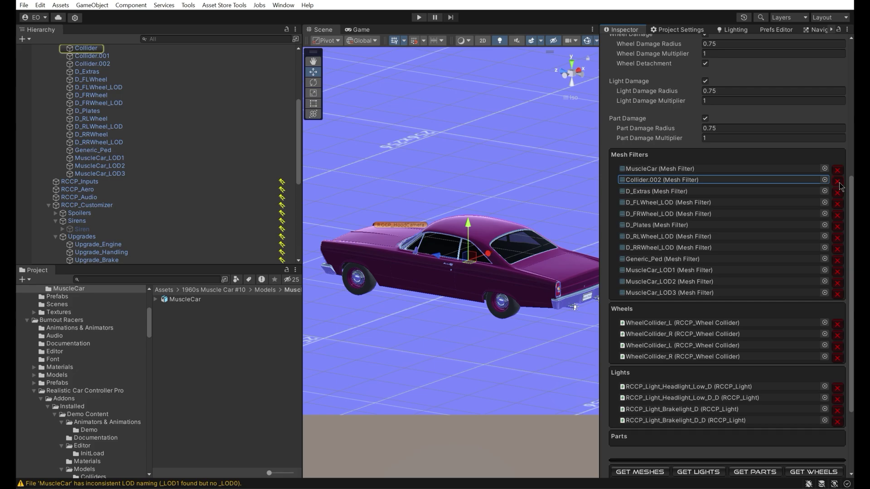
pyautogui.click(837, 181)
# Step: Remove the four wheel LOD meshes and the Generic_Ped mesh from the damage addon's mesh filters
pyautogui.click(709, 191)
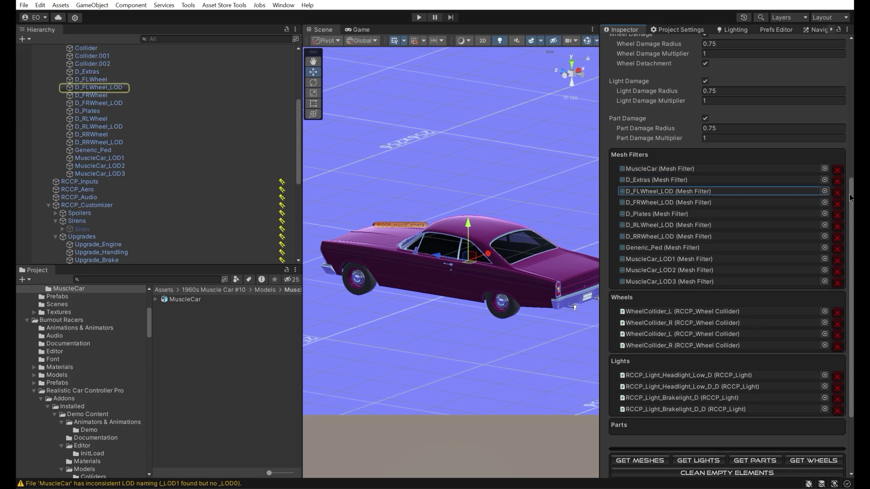
pyautogui.click(837, 193)
pyautogui.click(837, 193)
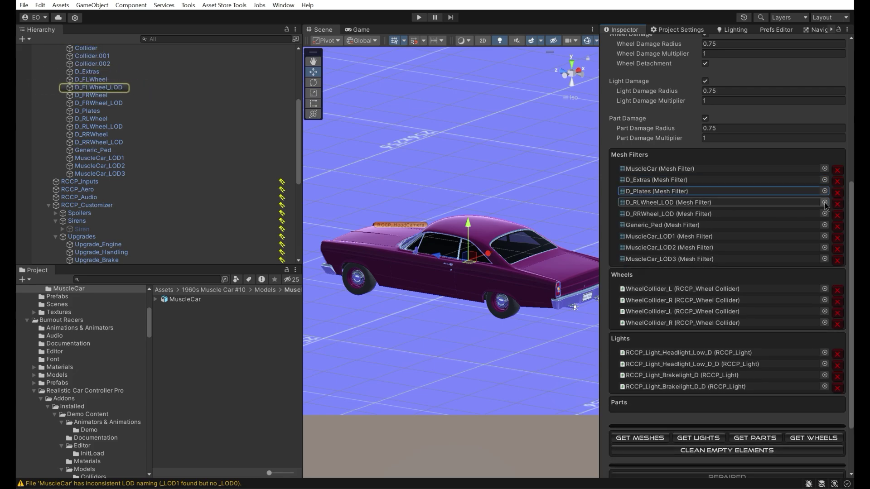
pyautogui.click(837, 205)
pyautogui.click(838, 204)
pyautogui.click(700, 202)
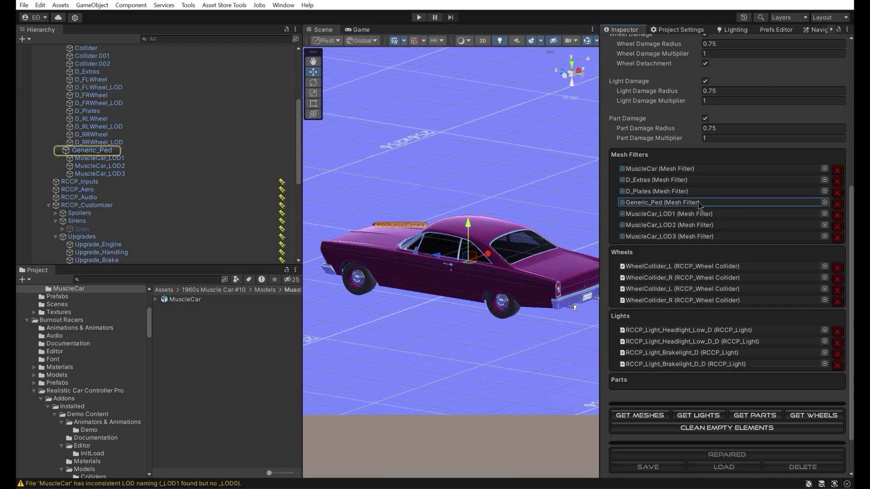
pyautogui.click(838, 204)
# Step: Check the remaining body LOD, wheel collider and light entries of the damage addon against the hierarchy
pyautogui.click(770, 213)
pyautogui.click(725, 225)
pyautogui.click(698, 255)
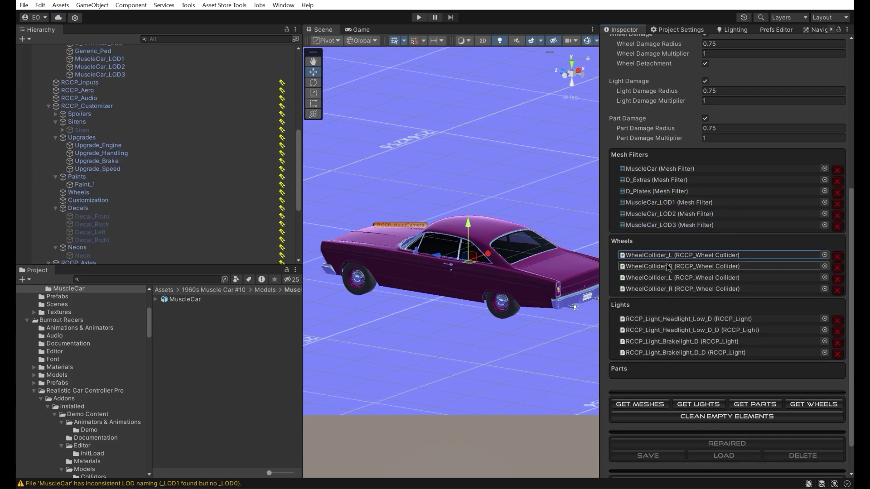
pyautogui.click(674, 318)
pyautogui.click(676, 330)
pyautogui.click(678, 341)
pyautogui.click(681, 352)
# Step: Enable Recalculate Bounds and Recalculate Normals for mesh deformation and review the Damage Filter layers
pyautogui.scroll(10, 853, 227)
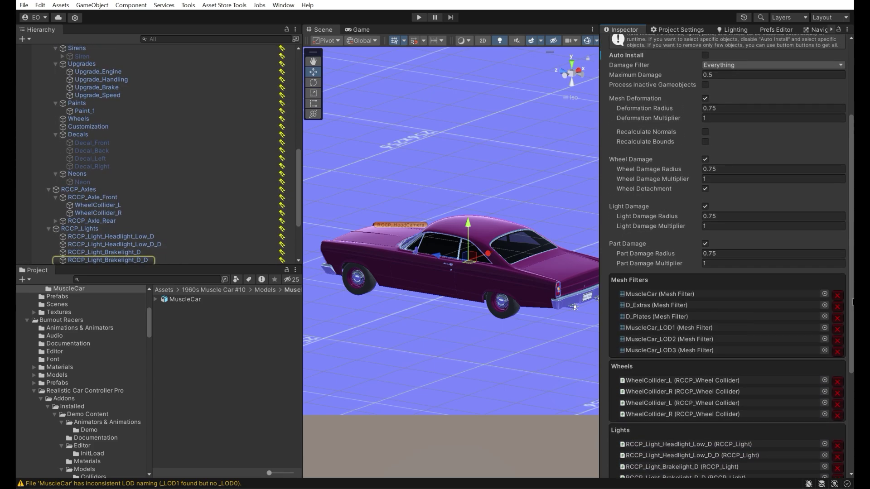
pyautogui.click(705, 265)
pyautogui.click(705, 255)
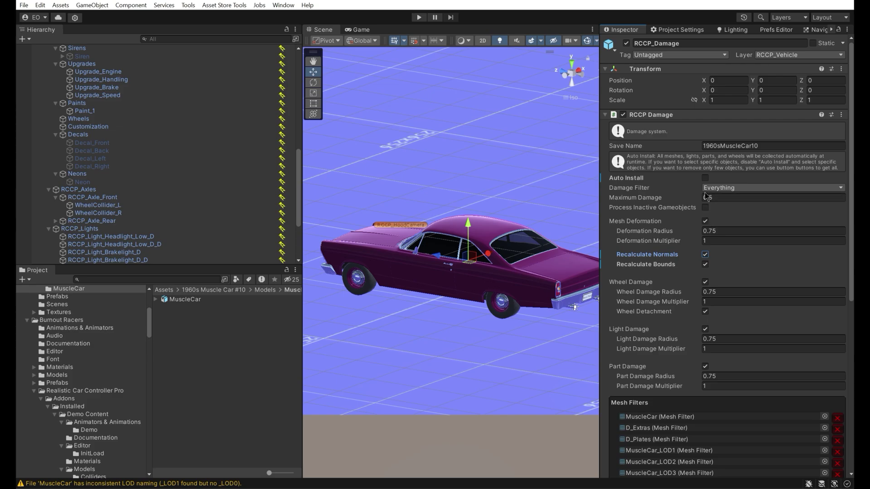
pyautogui.click(717, 188)
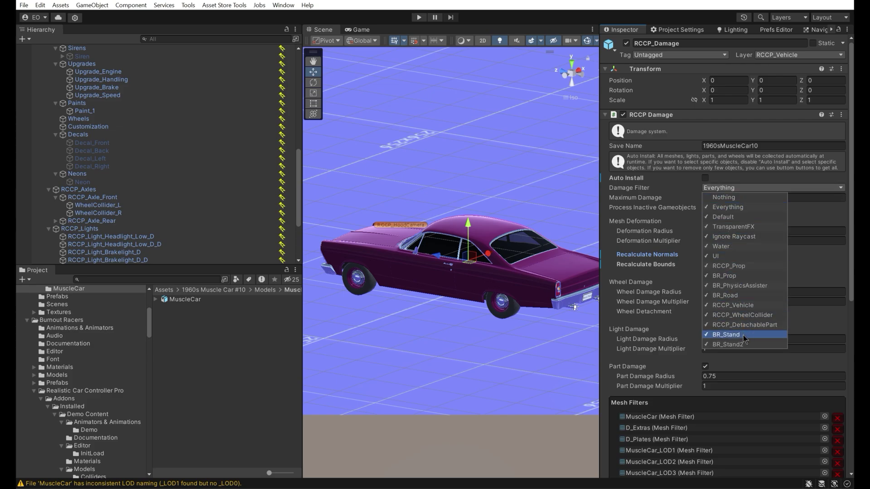
pyautogui.click(512, 313)
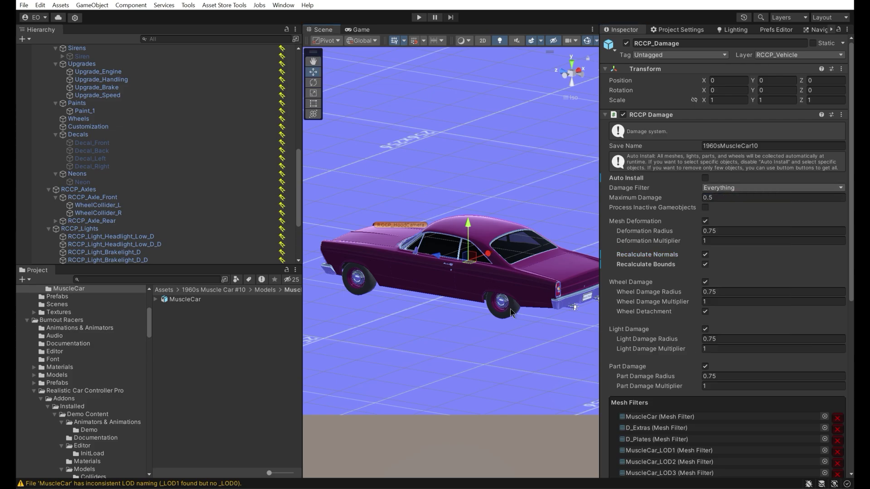
# Step: Set the Rigidbody mass of the 1960sMuscleCar10 vehicle to 1850 and save its prefab
pyautogui.click(421, 278)
pyautogui.scroll(-5, 804, 254)
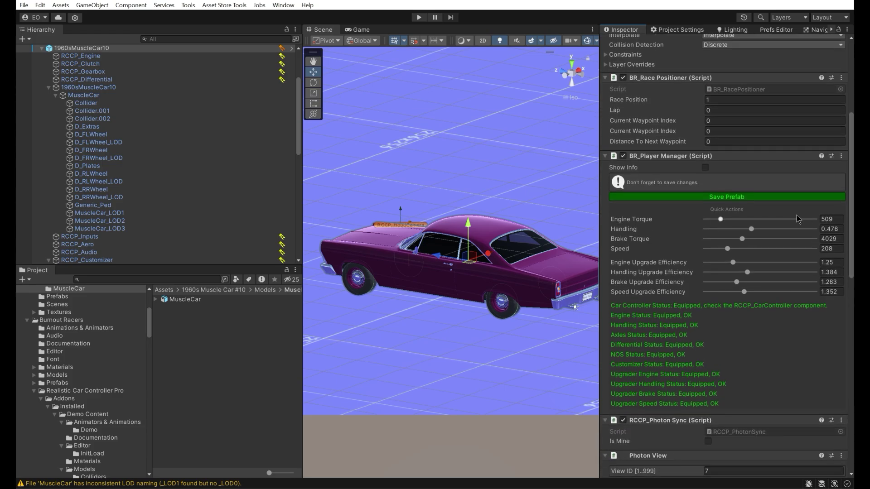
pyautogui.scroll(5, 852, 221)
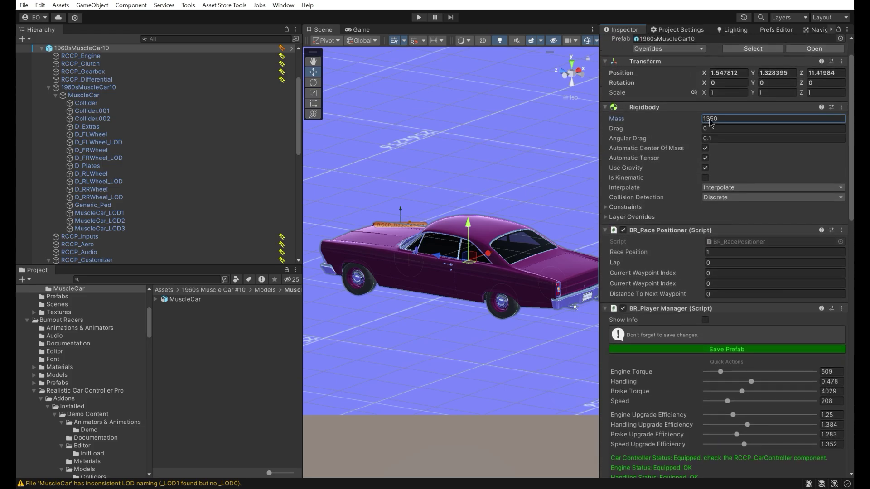
pyautogui.click(578, 166)
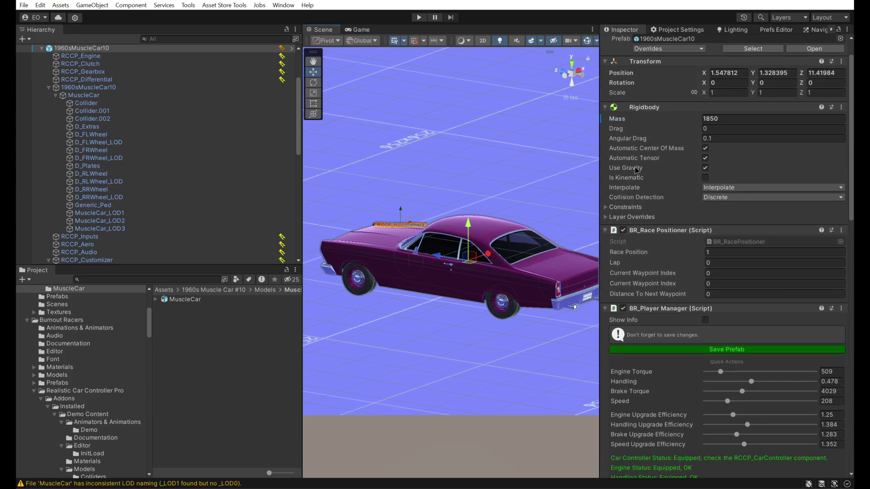
pyautogui.scroll(-6, 815, 217)
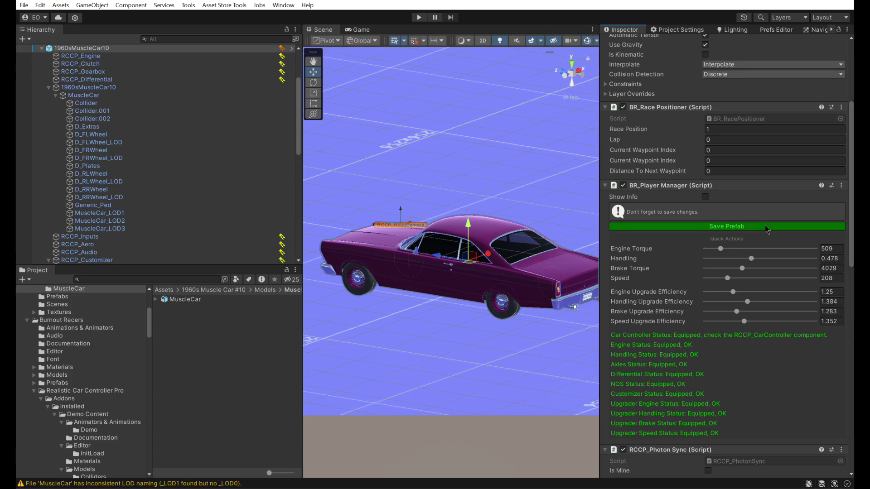
pyautogui.click(766, 227)
# Step: Locate the saved 1960sMuscleCar10 prefab asset in the project and inspect its preview
pyautogui.scroll(-5, 766, 228)
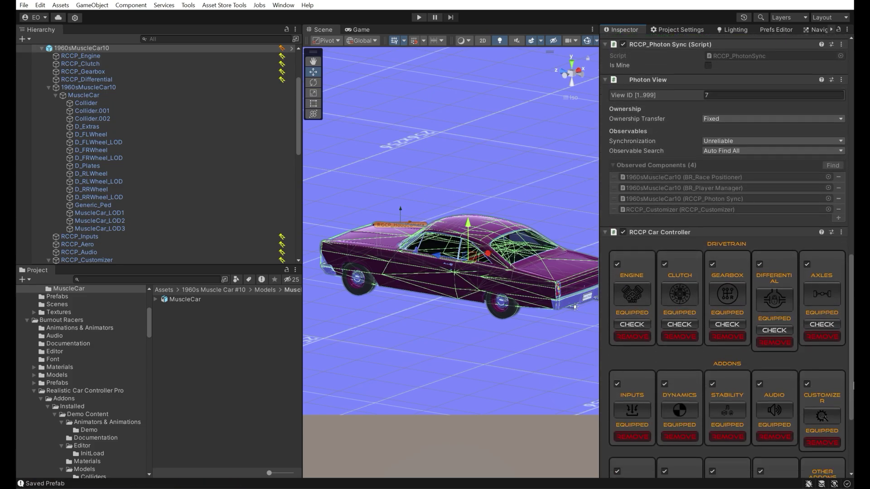
pyautogui.moveTo(852, 292); pyautogui.dragTo(851, 141)
pyautogui.click(752, 80)
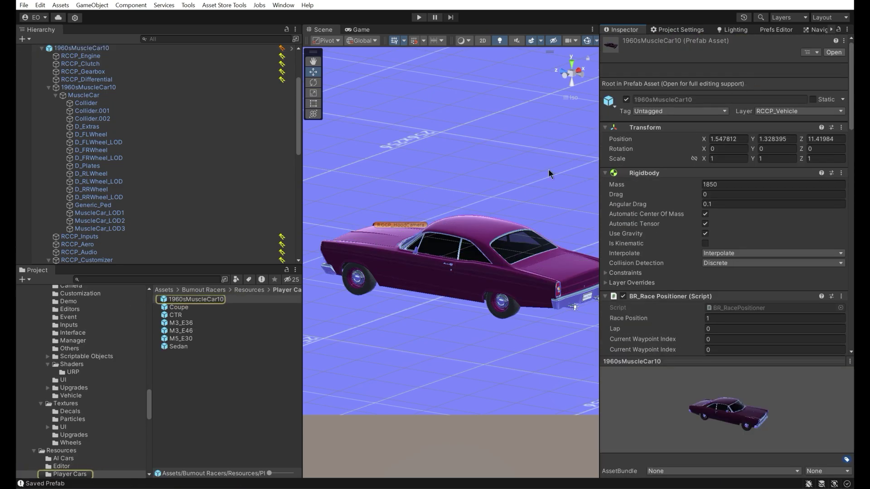
pyautogui.moveTo(734, 394); pyautogui.dragTo(441, 300)
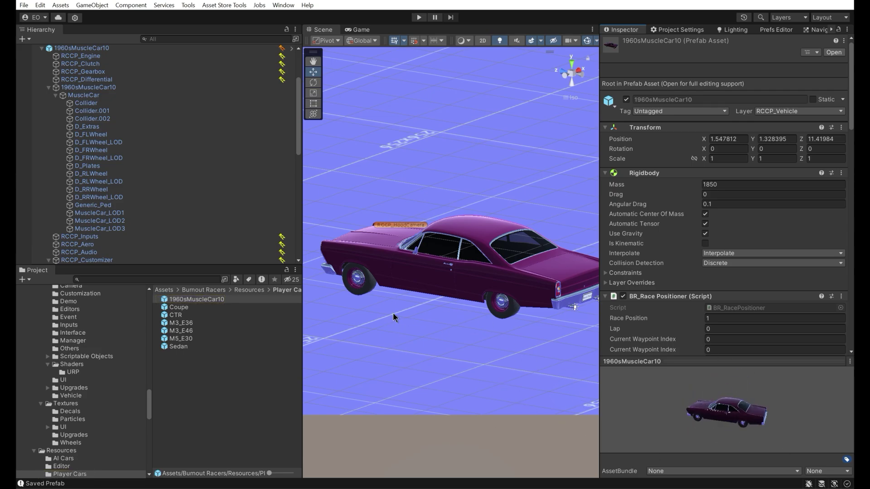
# Step: Open the BR_MainMenu scene, saving the changes in Vehicles Test Scene, and start play mode
pyautogui.hotkey('ctrl', 'shift', 'b')
pyautogui.click(410, 116)
pyautogui.doubleClick(226, 339)
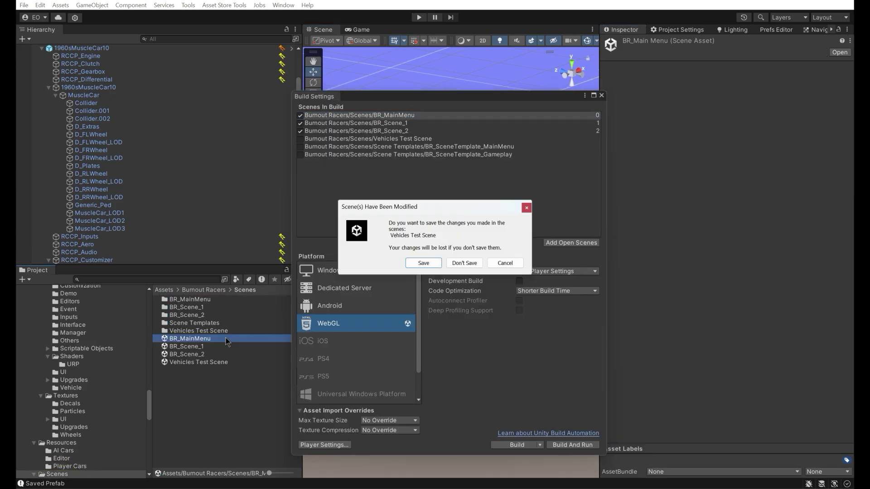
pyautogui.click(434, 265)
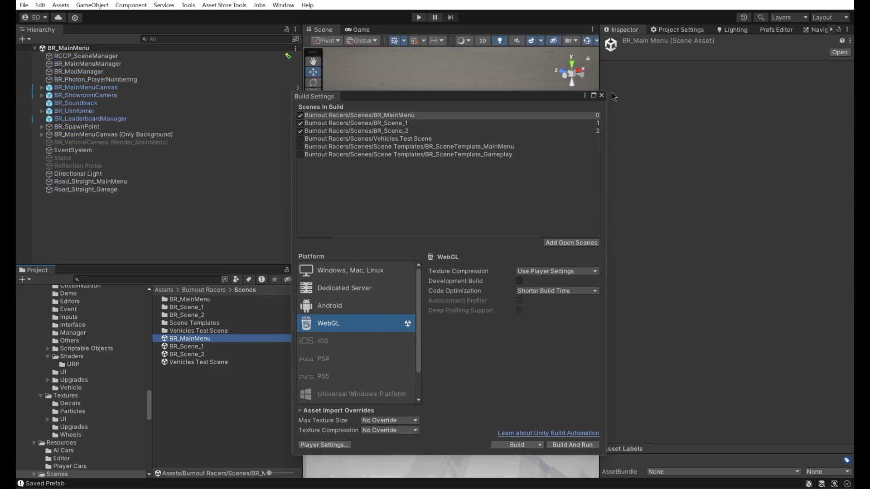
pyautogui.click(603, 95)
pyautogui.click(418, 17)
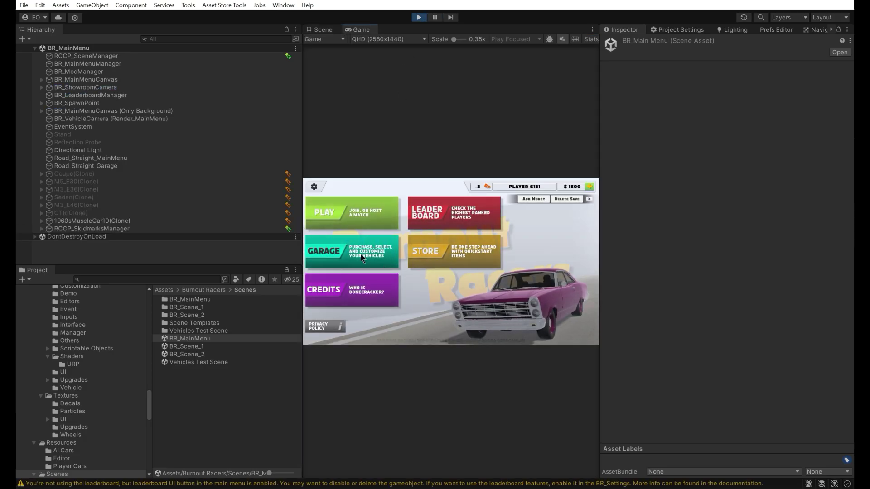
# Step: In the garage's paint options, try red, buy the blue paint and paint the muscle car black
pyautogui.click(363, 256)
pyautogui.click(341, 324)
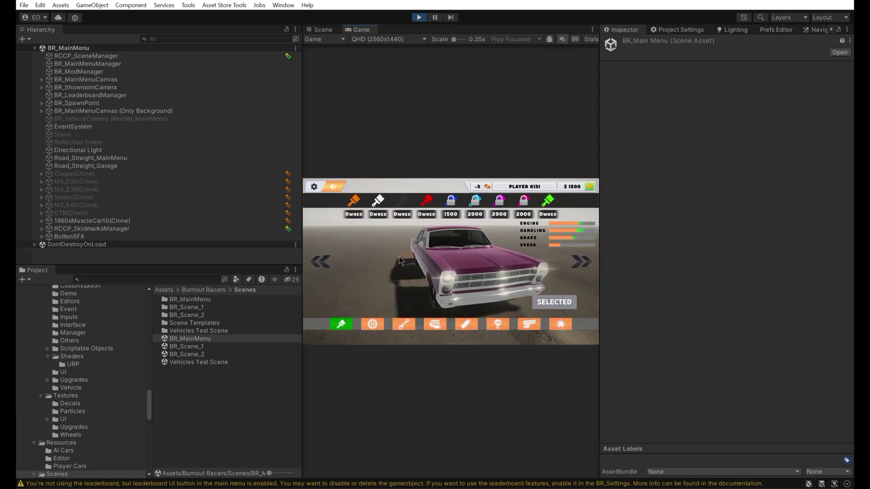
pyautogui.click(426, 200)
pyautogui.click(452, 202)
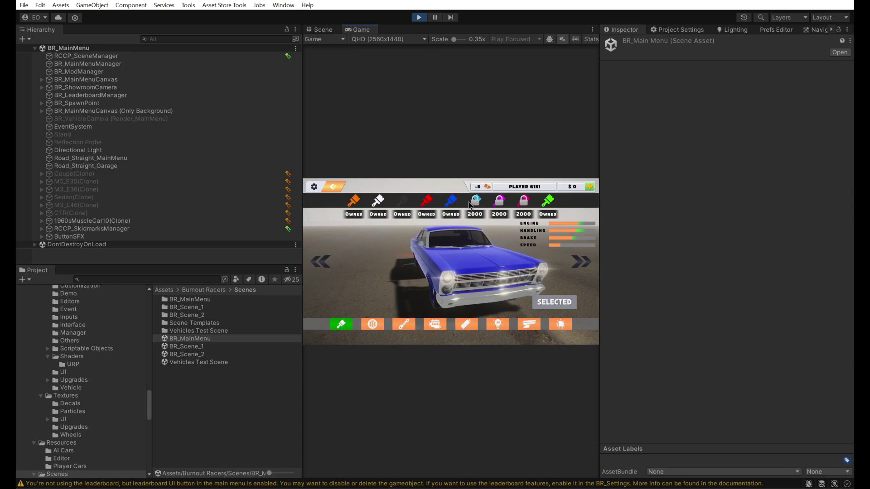
pyautogui.click(401, 202)
# Step: Return to the game's main menu and add money until the player's balance reaches $100000
pyautogui.click(330, 187)
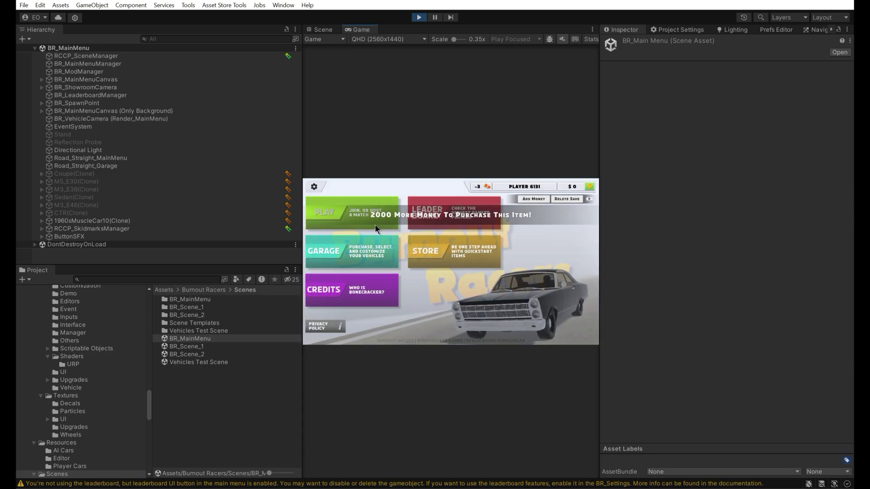
pyautogui.click(539, 200)
pyautogui.click(539, 200)
pyautogui.click(539, 200)
pyautogui.click(539, 200)
pyautogui.click(539, 200)
pyautogui.click(539, 200)
pyautogui.click(539, 199)
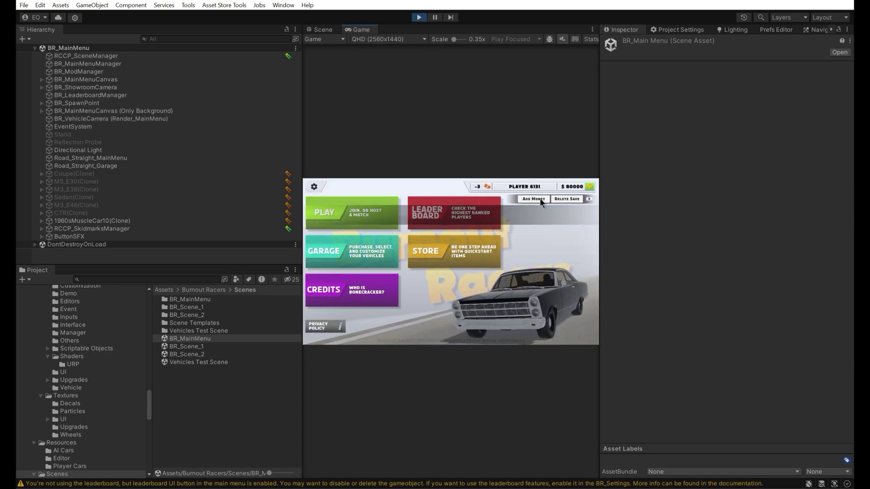
pyautogui.click(539, 200)
# Step: Open the garage's wheel options and try the different wheel sets on the muscle car, ending with the third set
pyautogui.click(368, 245)
pyautogui.click(372, 324)
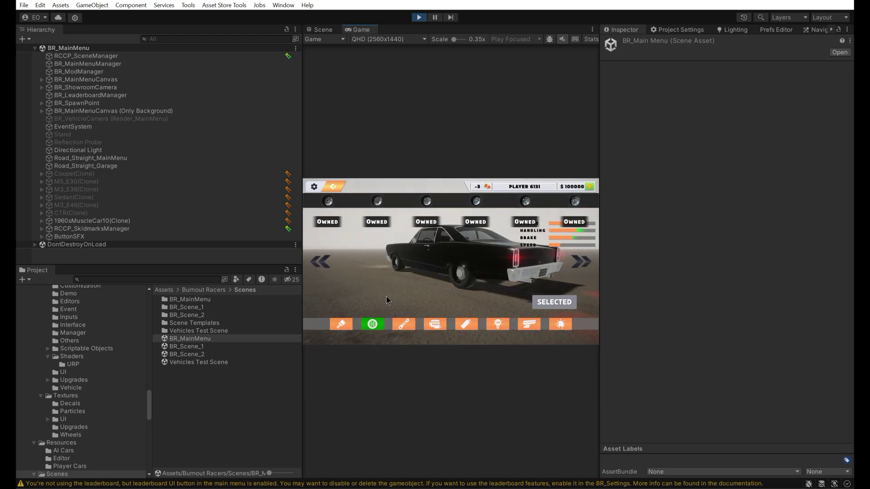
pyautogui.click(476, 201)
pyautogui.moveTo(463, 240); pyautogui.dragTo(543, 245)
pyautogui.click(525, 201)
pyautogui.click(573, 201)
pyautogui.click(328, 202)
pyautogui.click(378, 201)
pyautogui.click(426, 202)
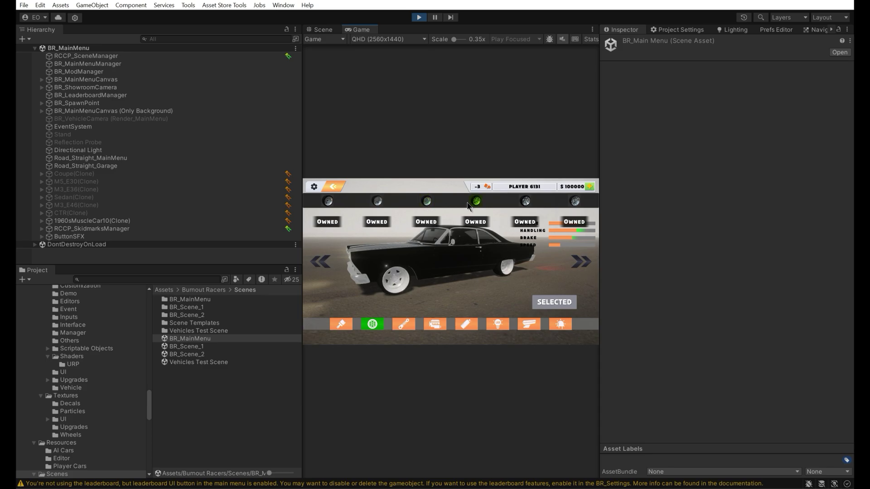
pyautogui.click(427, 201)
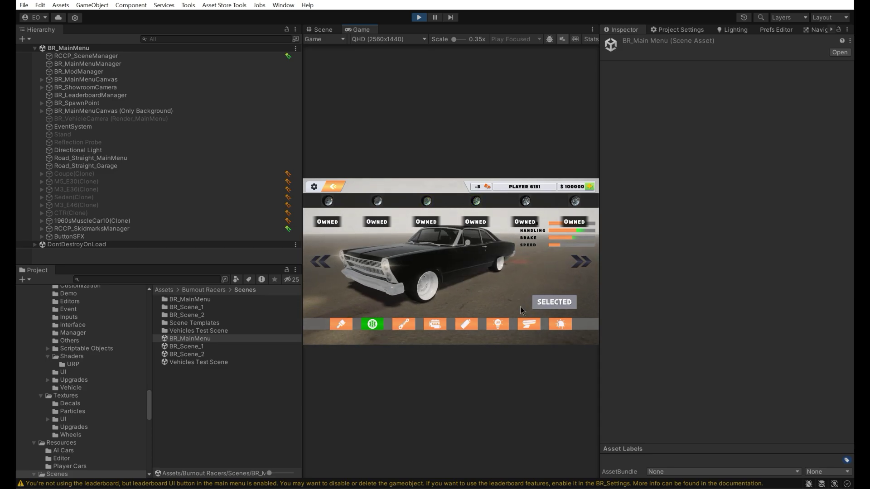
# Step: Adjust the muscle car's camber and suspension settings in the garage and buy its engine, handling, brake and speed upgrades
pyautogui.click(403, 326)
pyautogui.moveTo(376, 203); pyautogui.dragTo(371, 204)
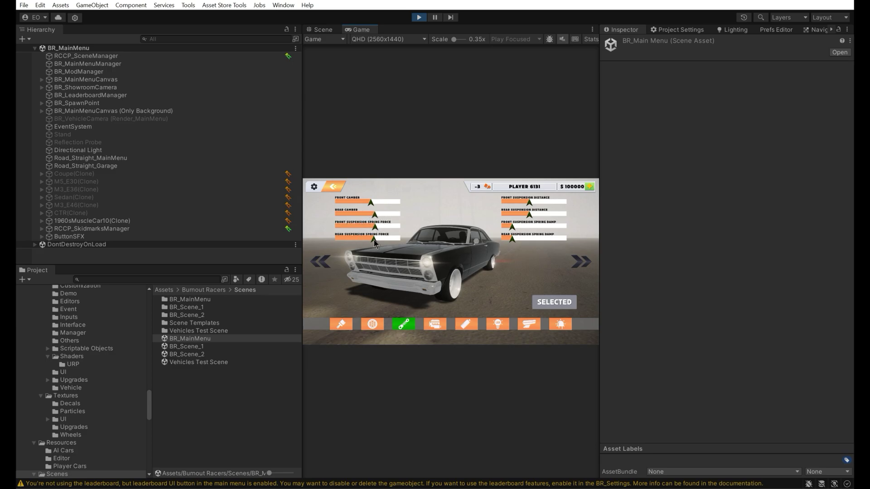
pyautogui.moveTo(517, 205); pyautogui.dragTo(511, 233)
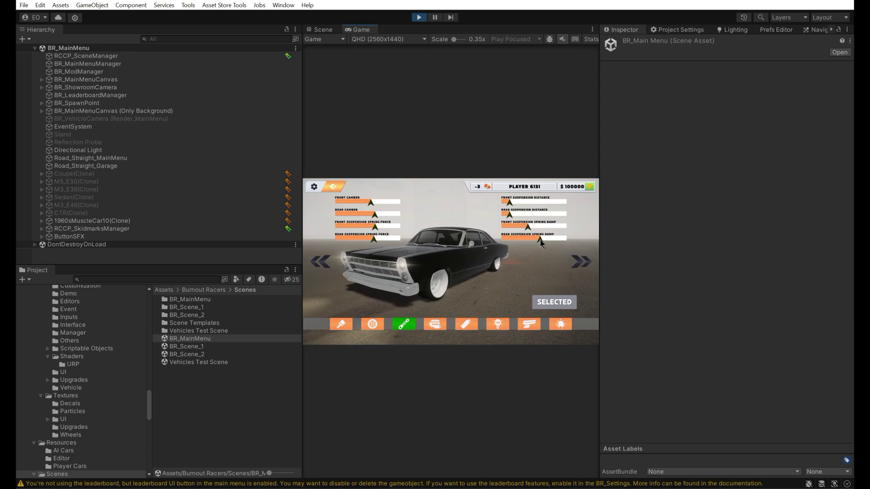
pyautogui.click(540, 227)
pyautogui.click(435, 324)
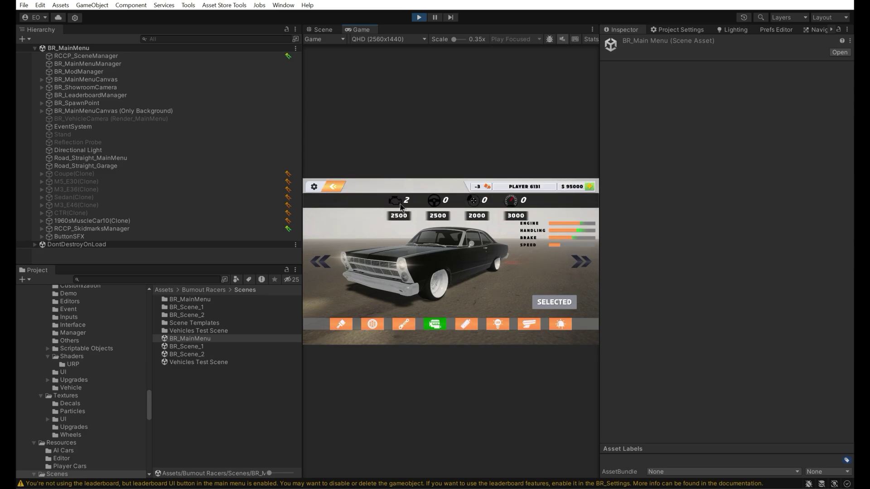
pyautogui.click(403, 203)
# Step: Buy all eight front decals for the muscle car, ending with the fifth decal applied to the hood
pyautogui.click(472, 320)
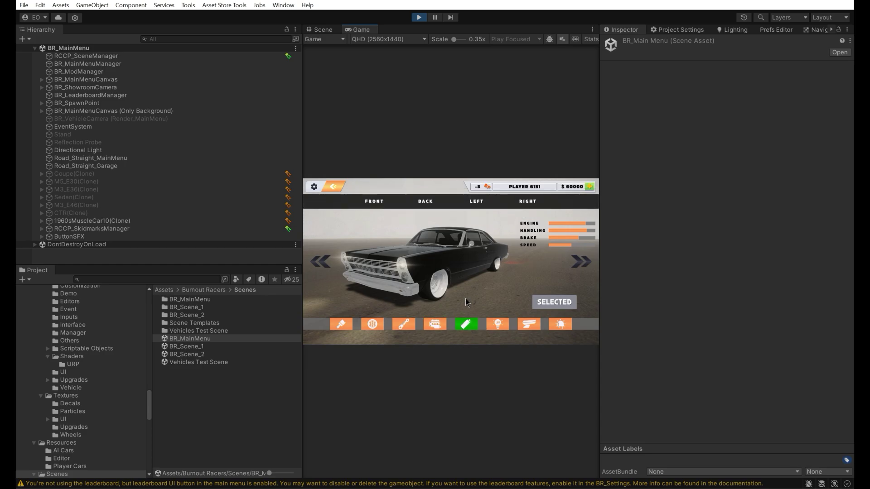
pyautogui.click(380, 205)
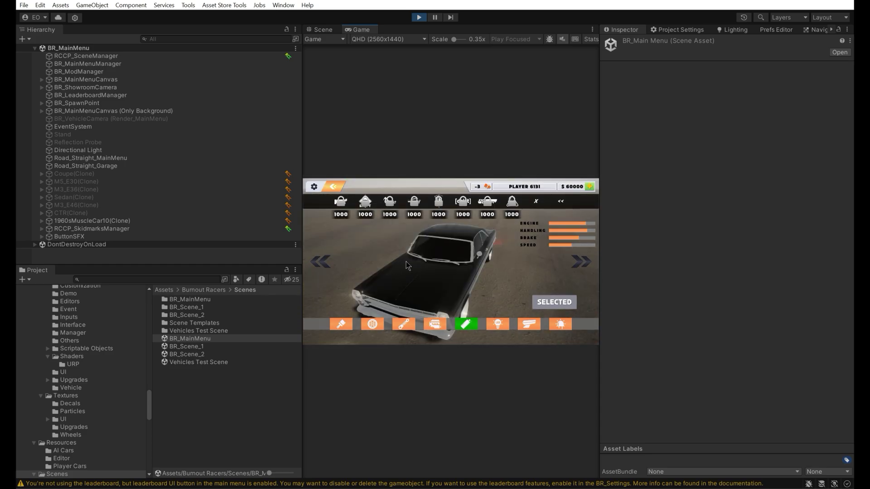
pyautogui.click(461, 202)
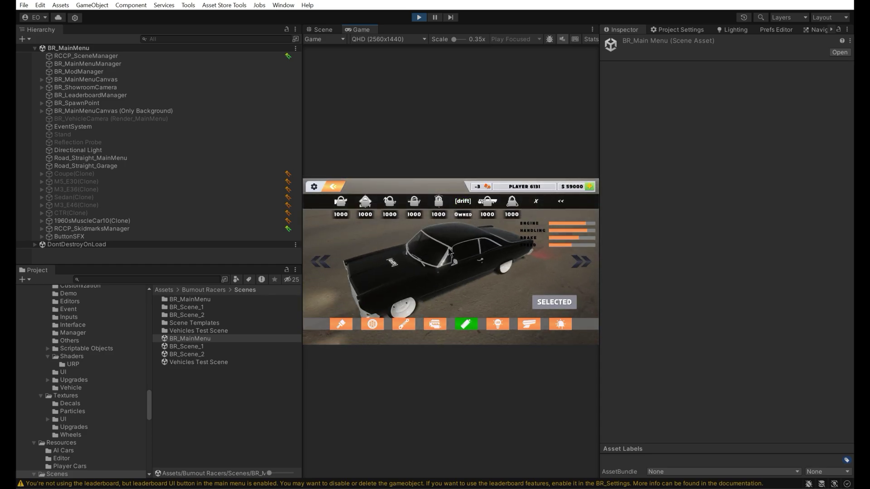
pyautogui.click(512, 201)
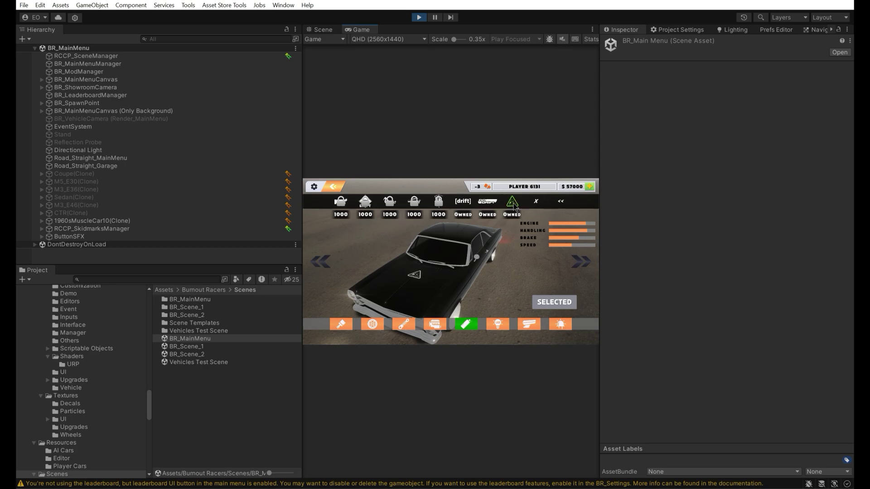
pyautogui.click(341, 202)
pyautogui.click(365, 202)
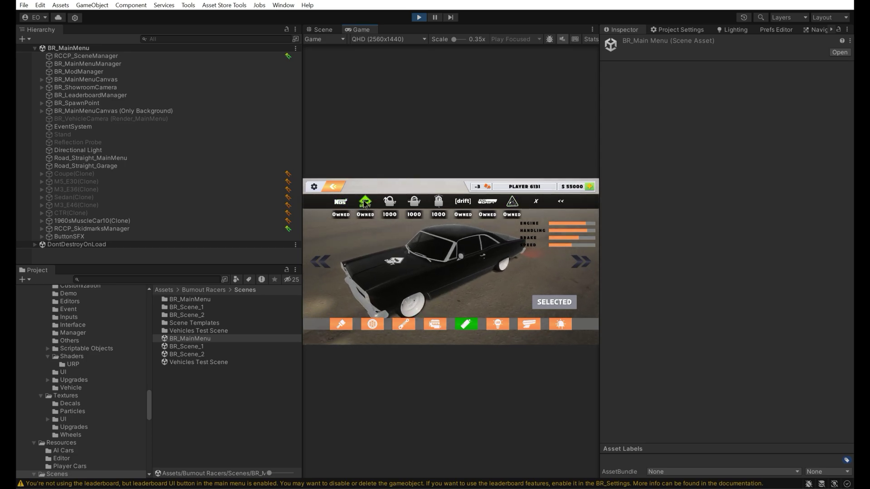
pyautogui.click(414, 202)
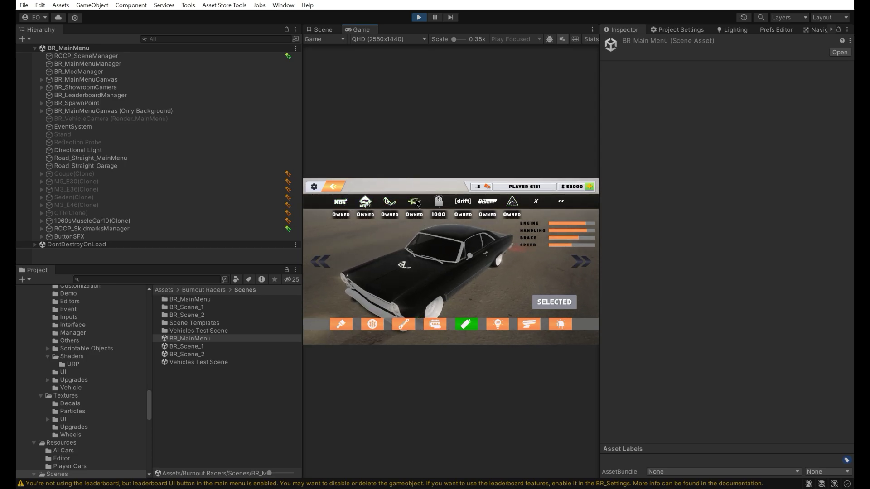
pyautogui.click(439, 203)
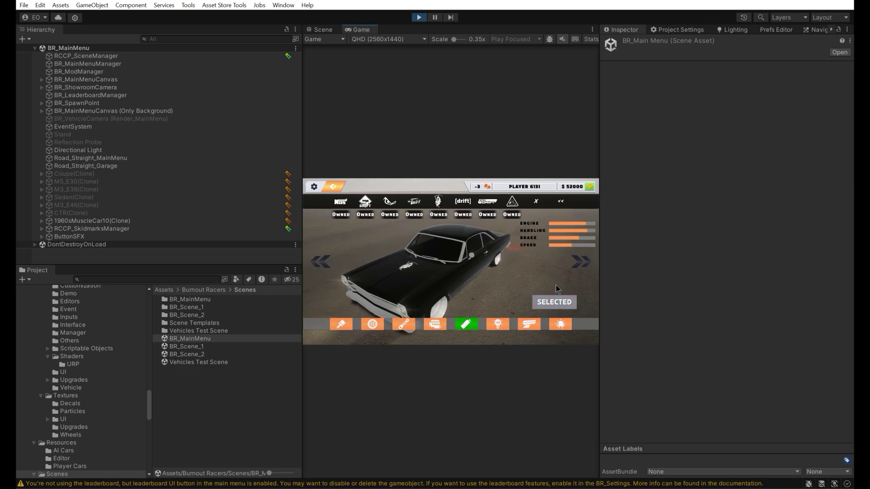
# Step: Buy the red and orange underglow neons for the muscle car and leave the red one applied
pyautogui.moveTo(553, 292); pyautogui.dragTo(498, 309)
pyautogui.click(495, 325)
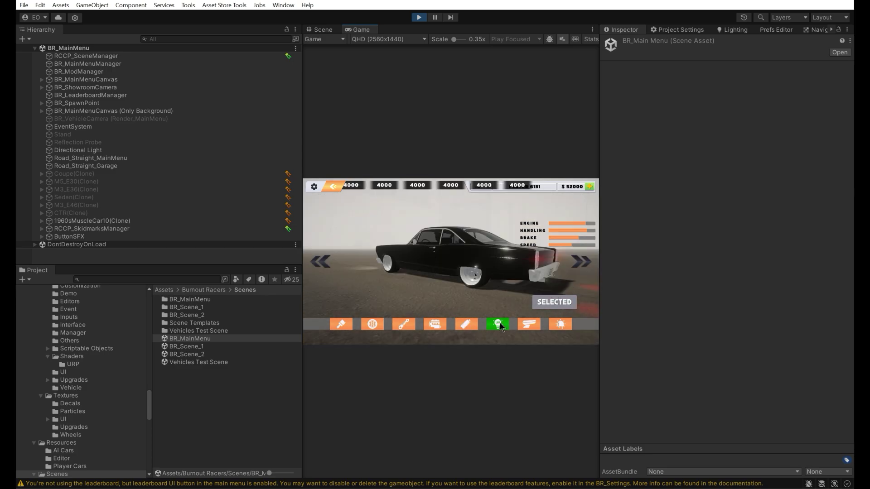
pyautogui.click(360, 207)
pyautogui.moveTo(394, 277); pyautogui.dragTo(431, 280)
pyautogui.click(482, 209)
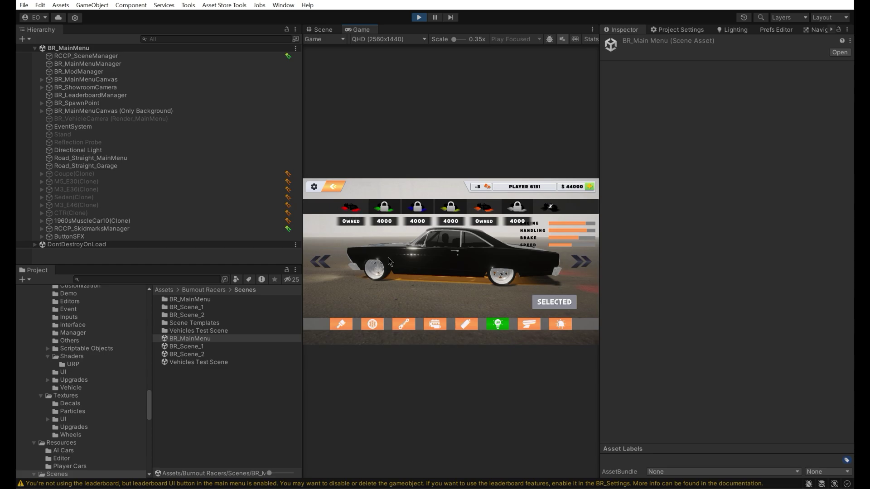
pyautogui.click(354, 213)
# Step: Buy the fifth and fourth spoilers for the muscle car and fit the blue police siren on its roof
pyautogui.click(527, 326)
pyautogui.click(457, 217)
pyautogui.click(429, 212)
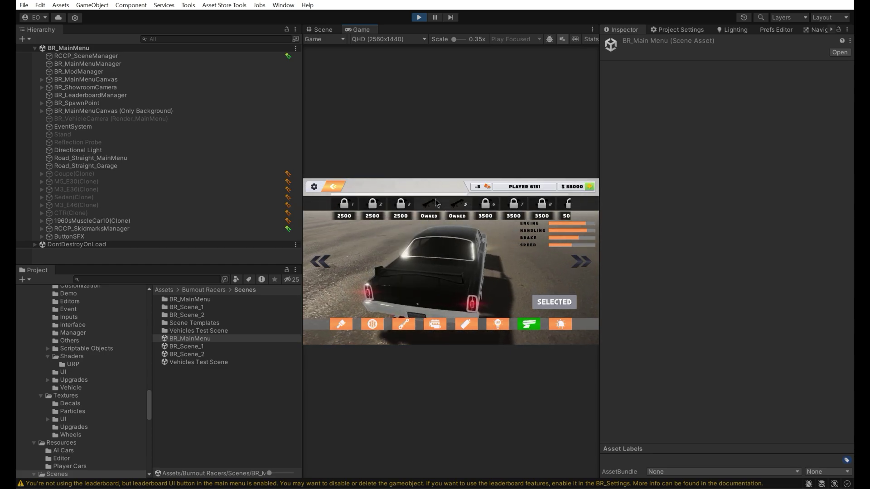
pyautogui.click(567, 323)
pyautogui.click(388, 204)
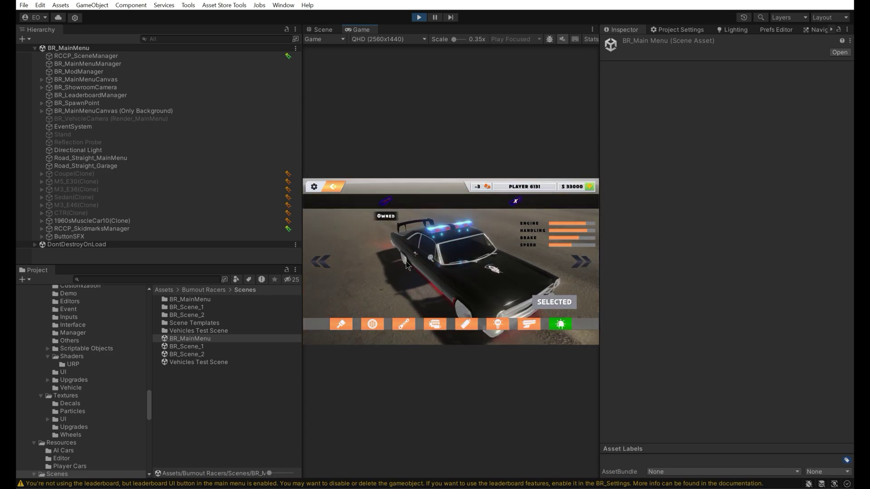
# Step: Return to the game's main menu and start an offline race in BR_Scene_1 with the customized muscle car
pyautogui.click(336, 187)
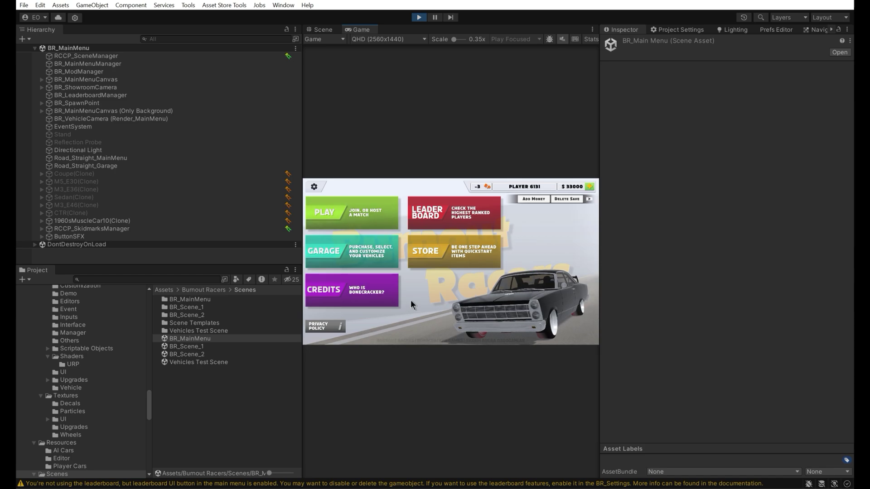
pyautogui.click(347, 214)
pyautogui.click(377, 264)
pyautogui.click(385, 262)
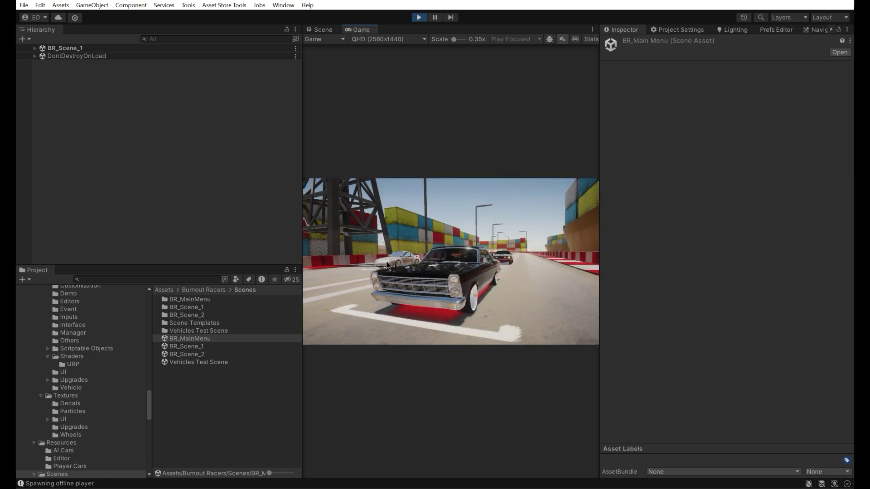
# Step: Open the Console to check the logged messages during the race start, and close it again
pyautogui.click(169, 484)
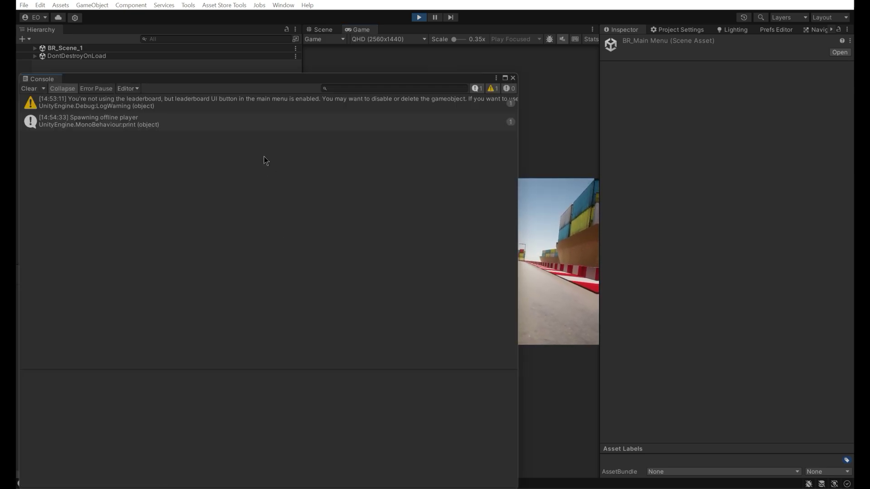
pyautogui.moveTo(498, 79); pyautogui.dragTo(739, 278)
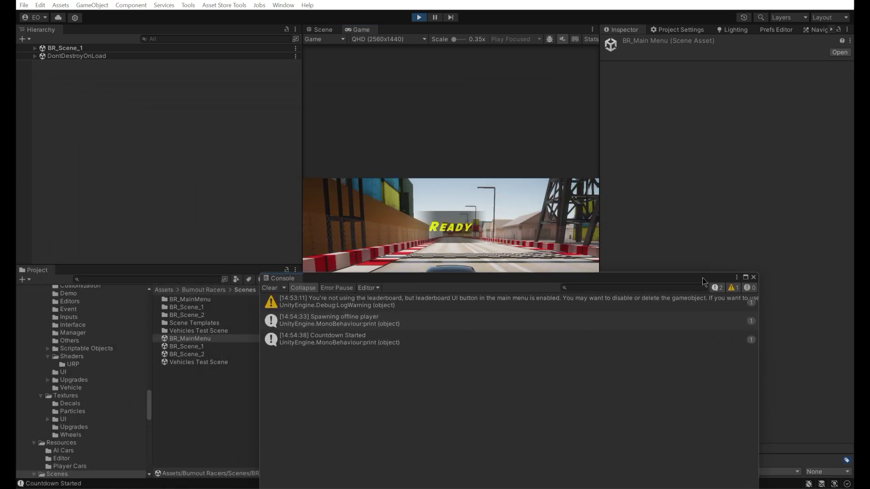
pyautogui.click(753, 278)
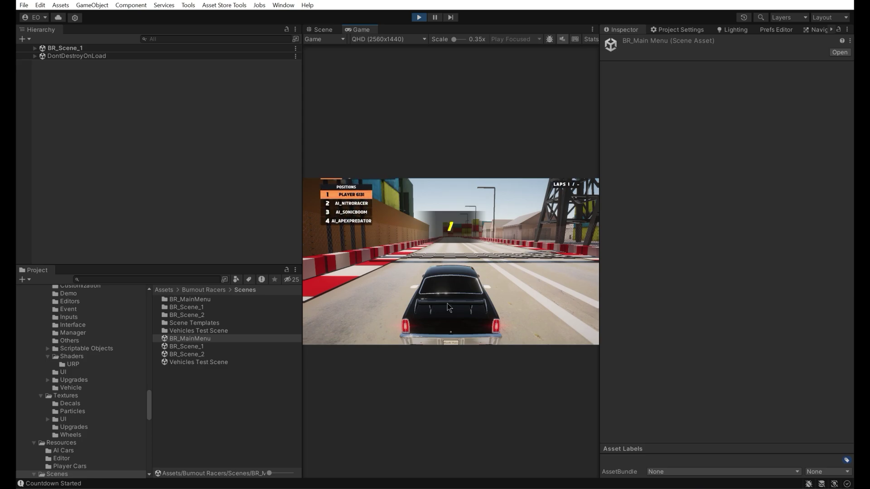
# Step: Unmute the game audio and test the muscle car in the race, using the look-back view and switching camera modes
pyautogui.click(565, 41)
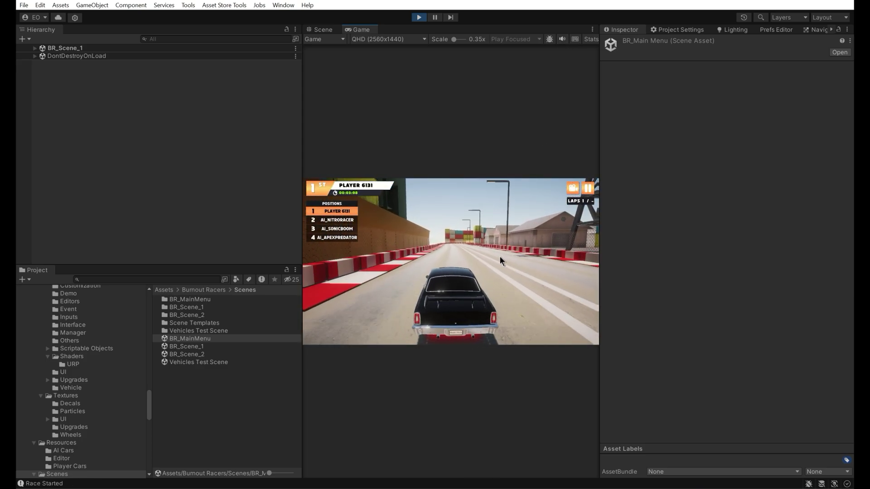
pyautogui.press('b')
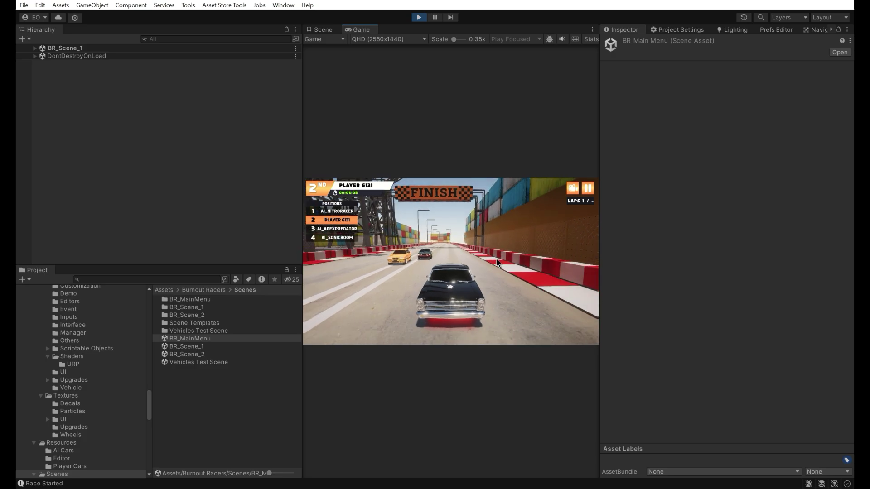
pyautogui.press('c')
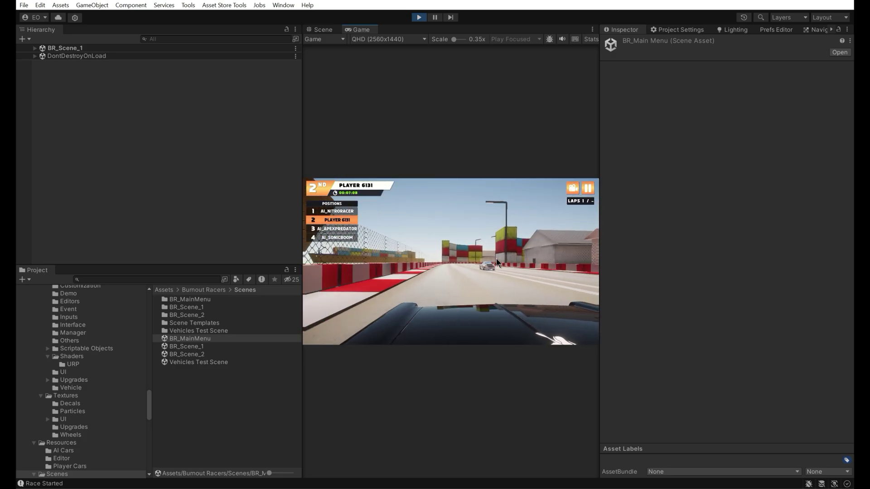
pyautogui.press('c')
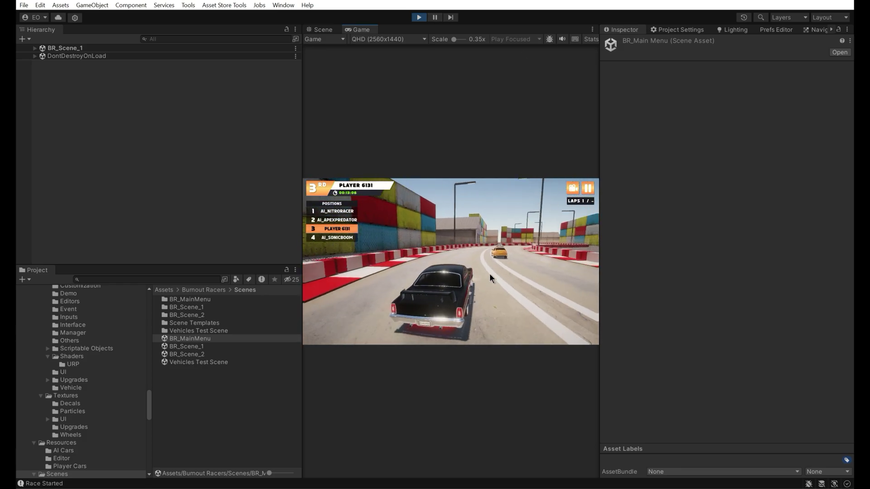
# Step: Maximize the Game view, pause and resume the race, and continue test driving the muscle car
pyautogui.doubleClick(360, 30)
pyautogui.click(436, 18)
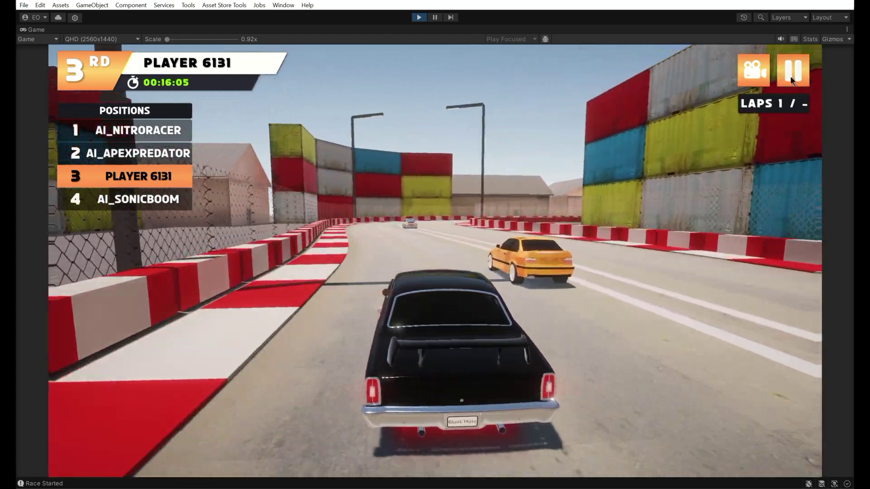
pyautogui.press('Escape')
pyautogui.click(566, 164)
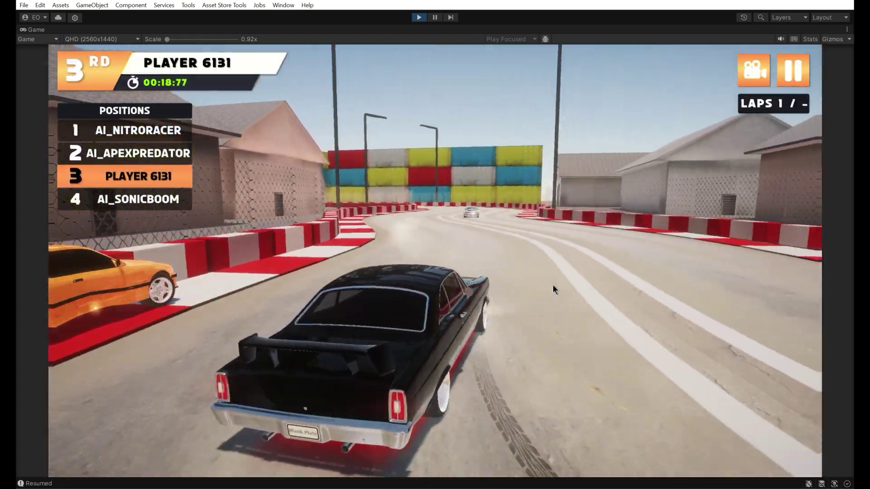
pyautogui.press('b')
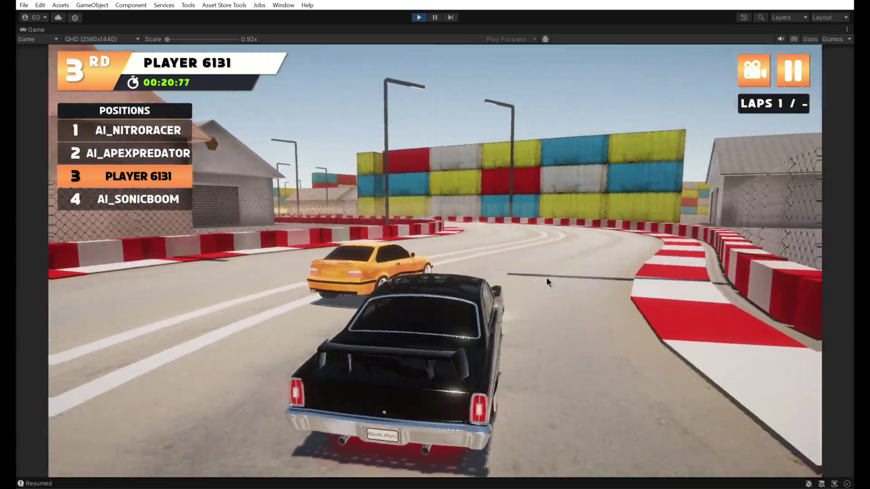